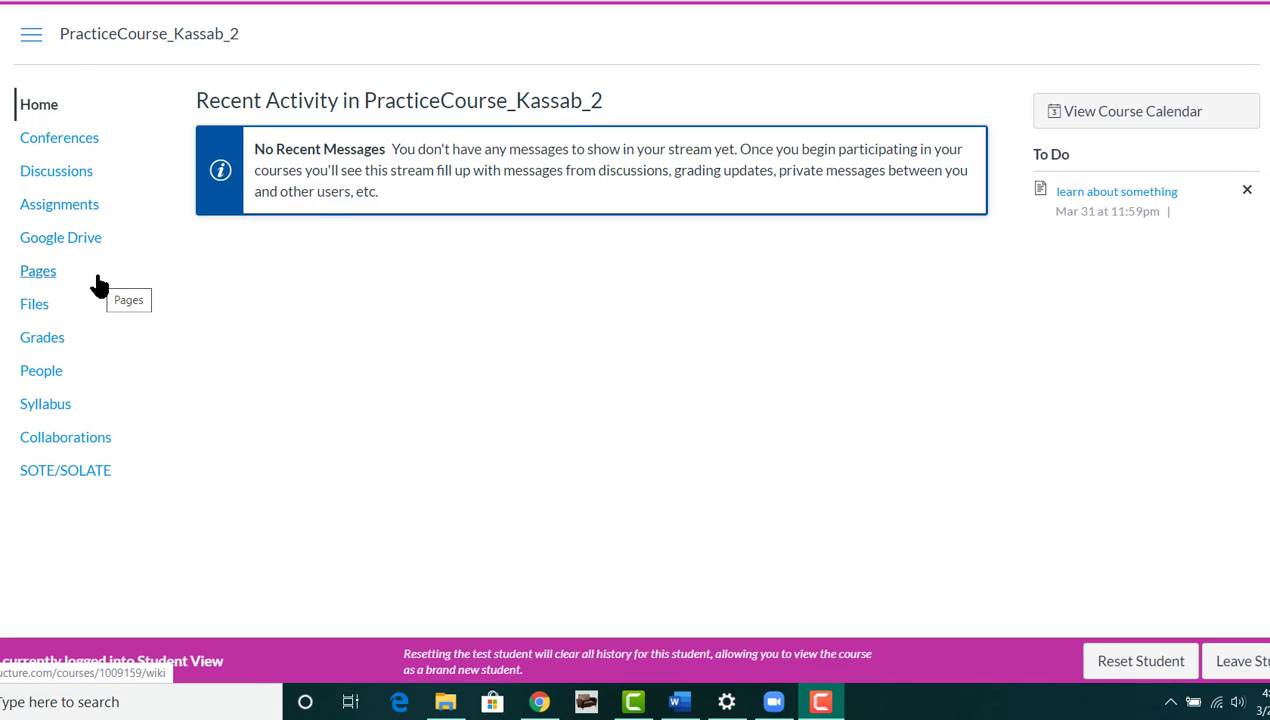
# Open "A General Resource Page for Online Learning" from the full list of course pages for editing.
pyautogui.click(45, 274)
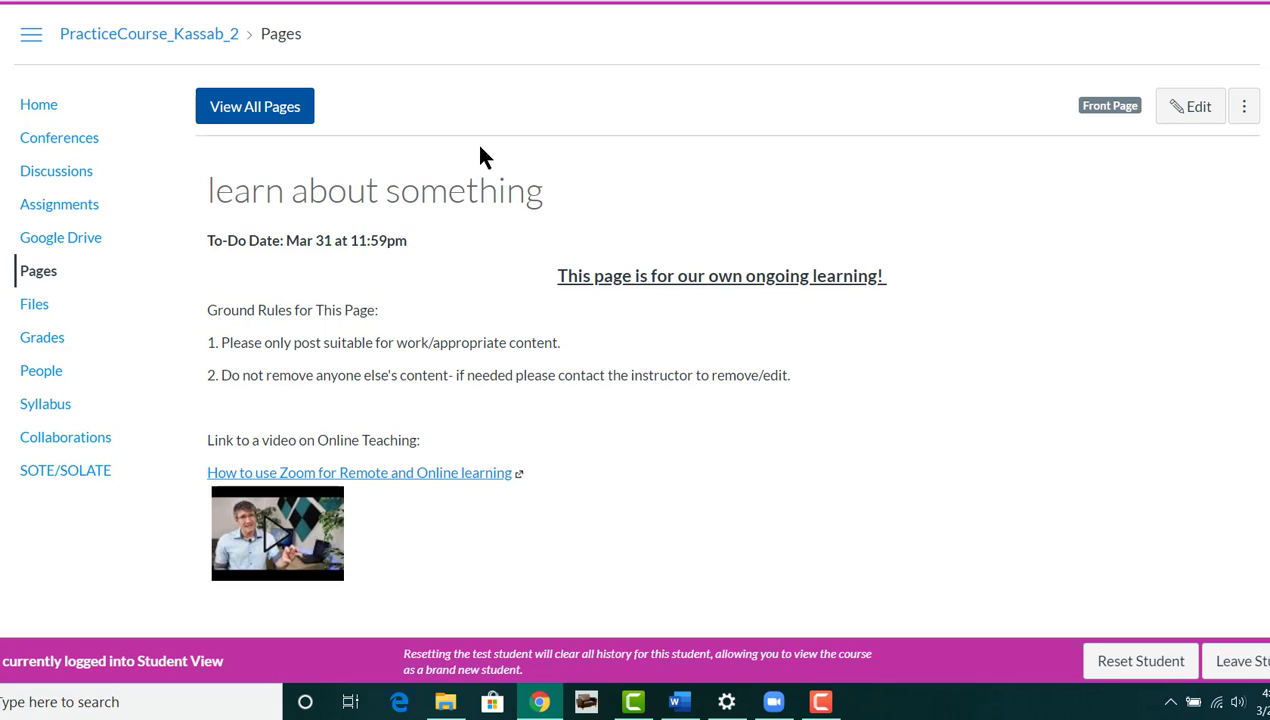
pyautogui.click(293, 115)
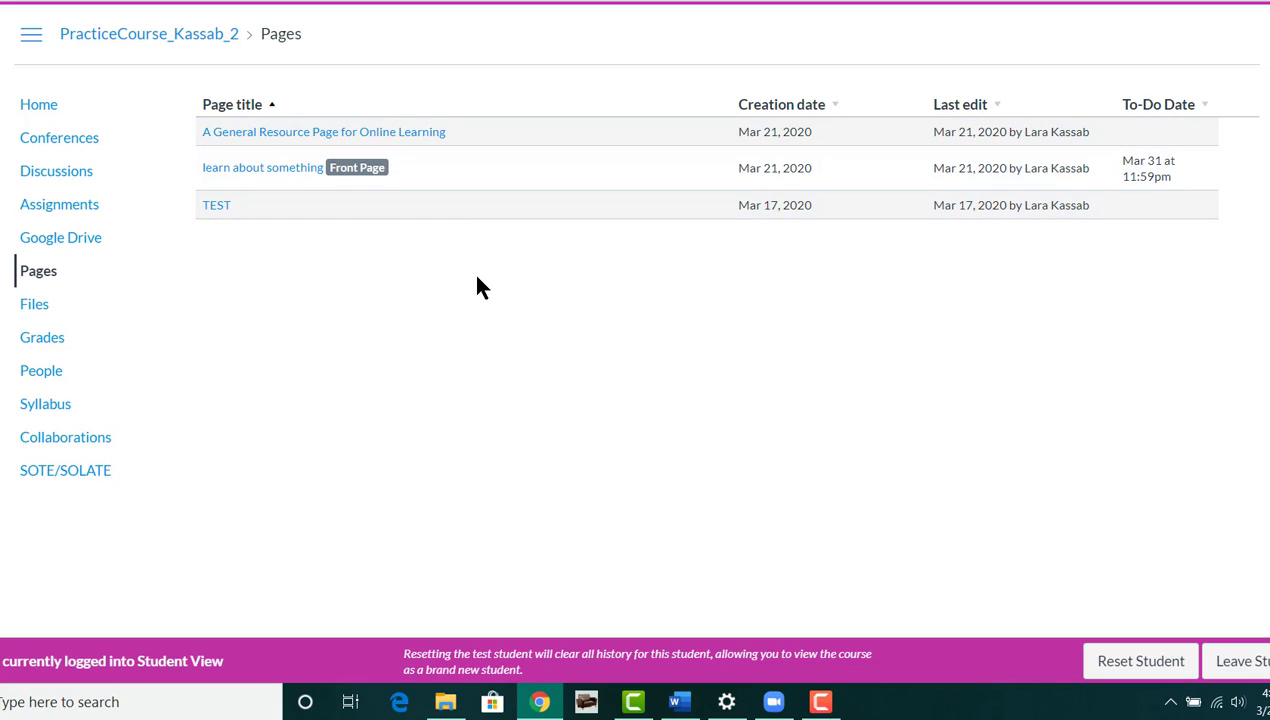
pyautogui.click(412, 138)
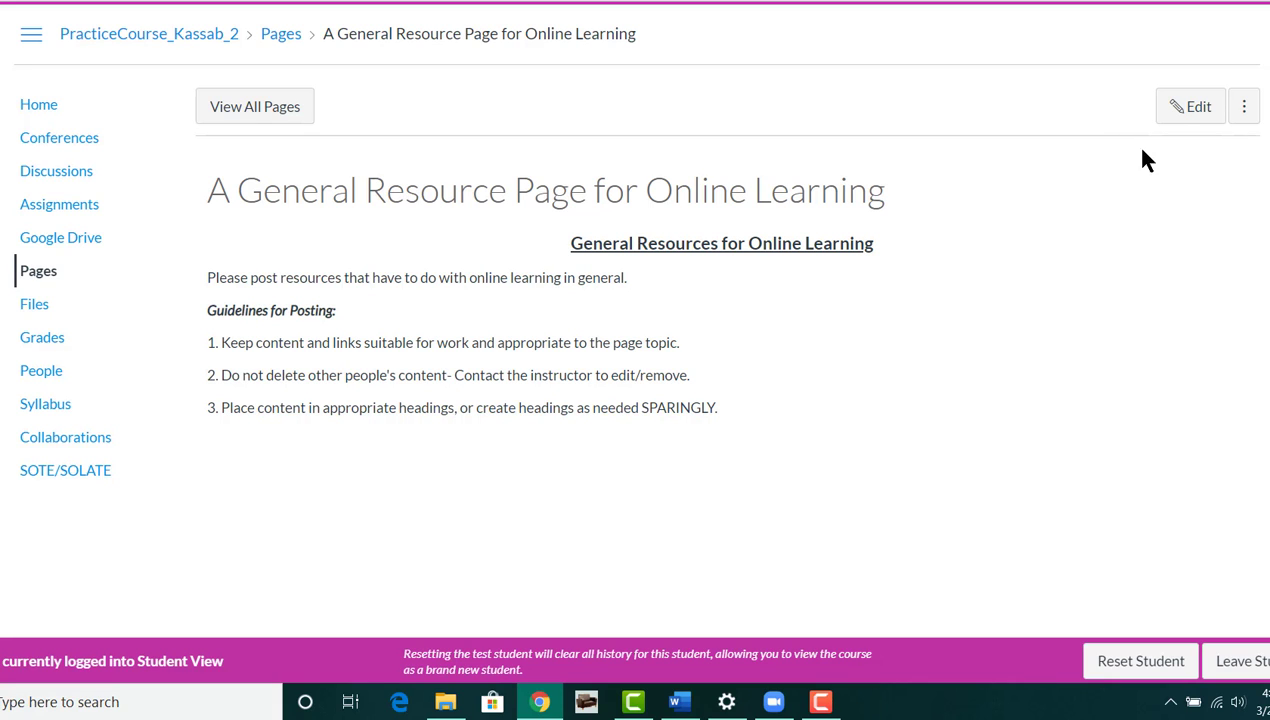
pyautogui.click(1180, 122)
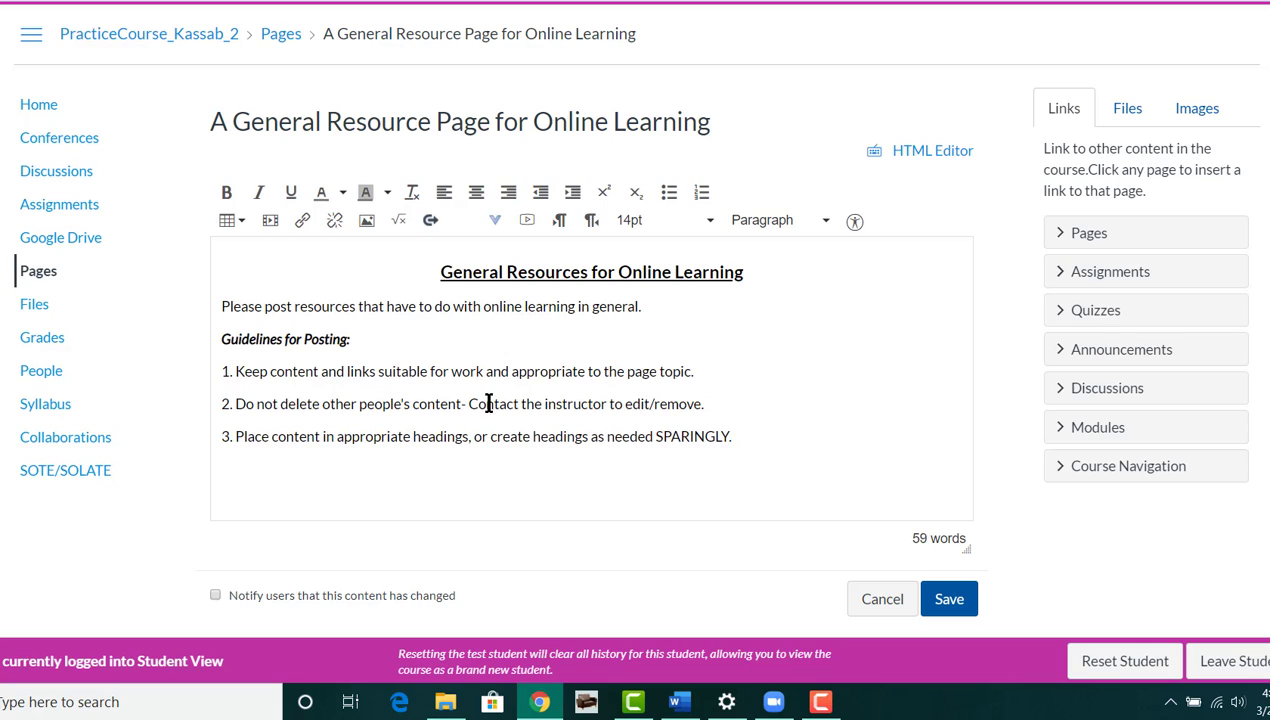
# Remove the bold from "General" in the page's opening heading and turn off the heading's centring.
pyautogui.click(228, 196)
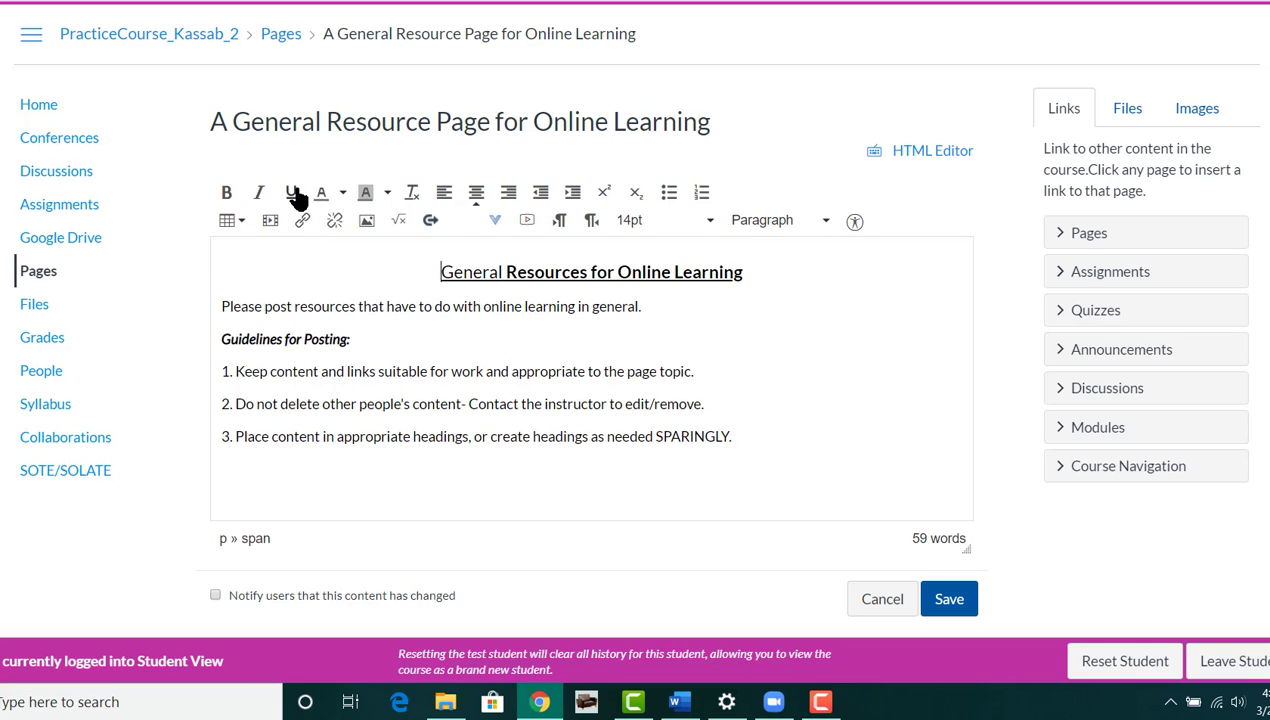
pyautogui.click(228, 198)
pyautogui.click(292, 203)
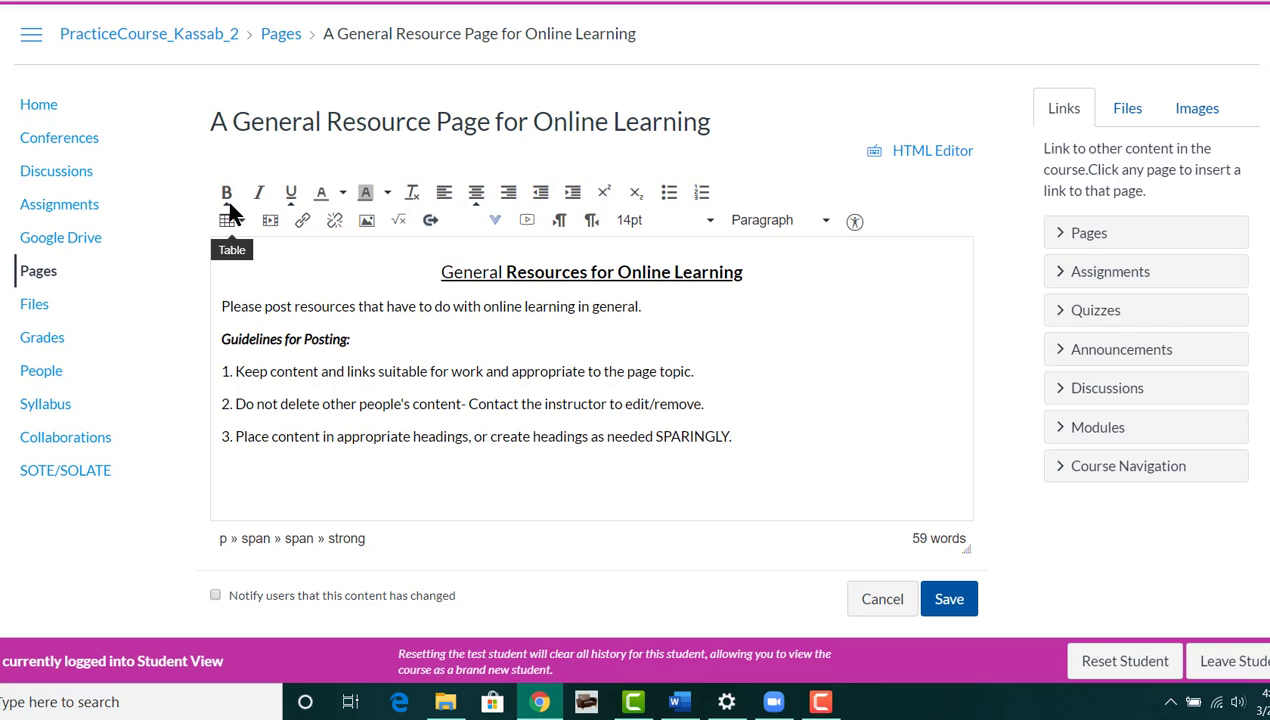
pyautogui.click(472, 200)
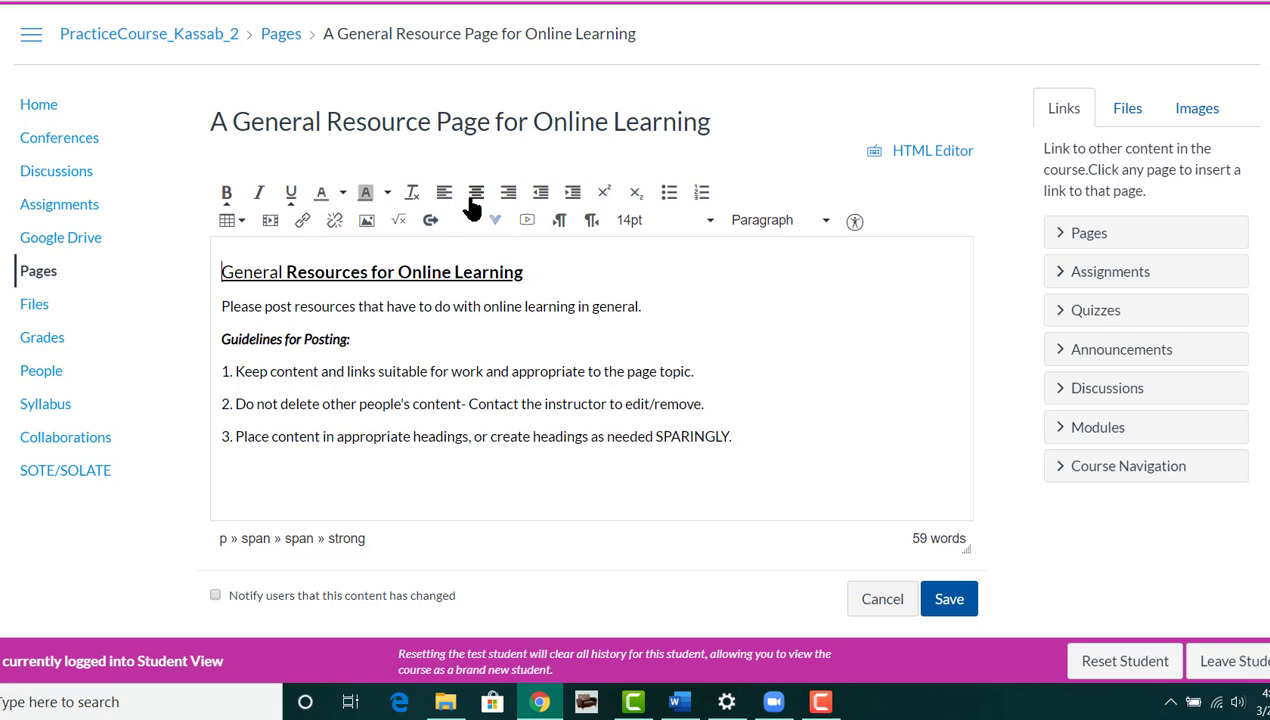
# Add the bold, underlined, centred heading "Technological Pedagogical Content Knowledge" below the guidelines, followed by a new left-aligned line.
pyautogui.click(442, 477)
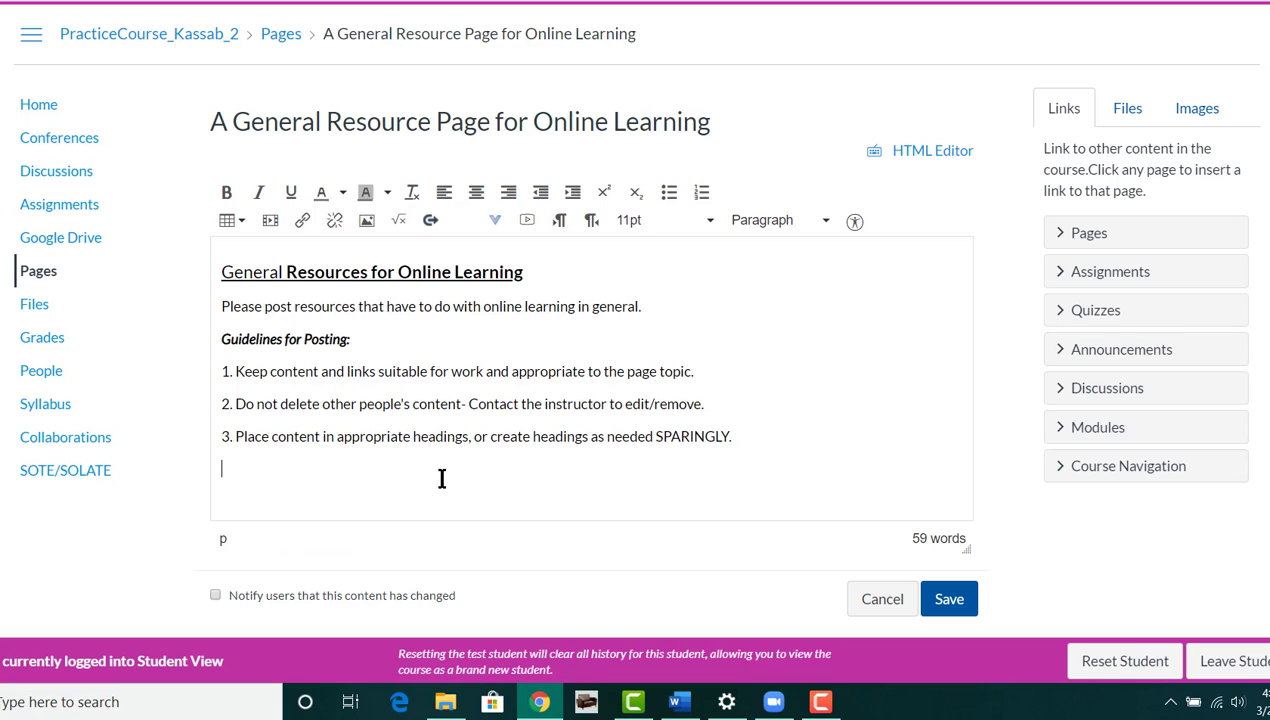
pyautogui.click(226, 194)
pyautogui.click(291, 195)
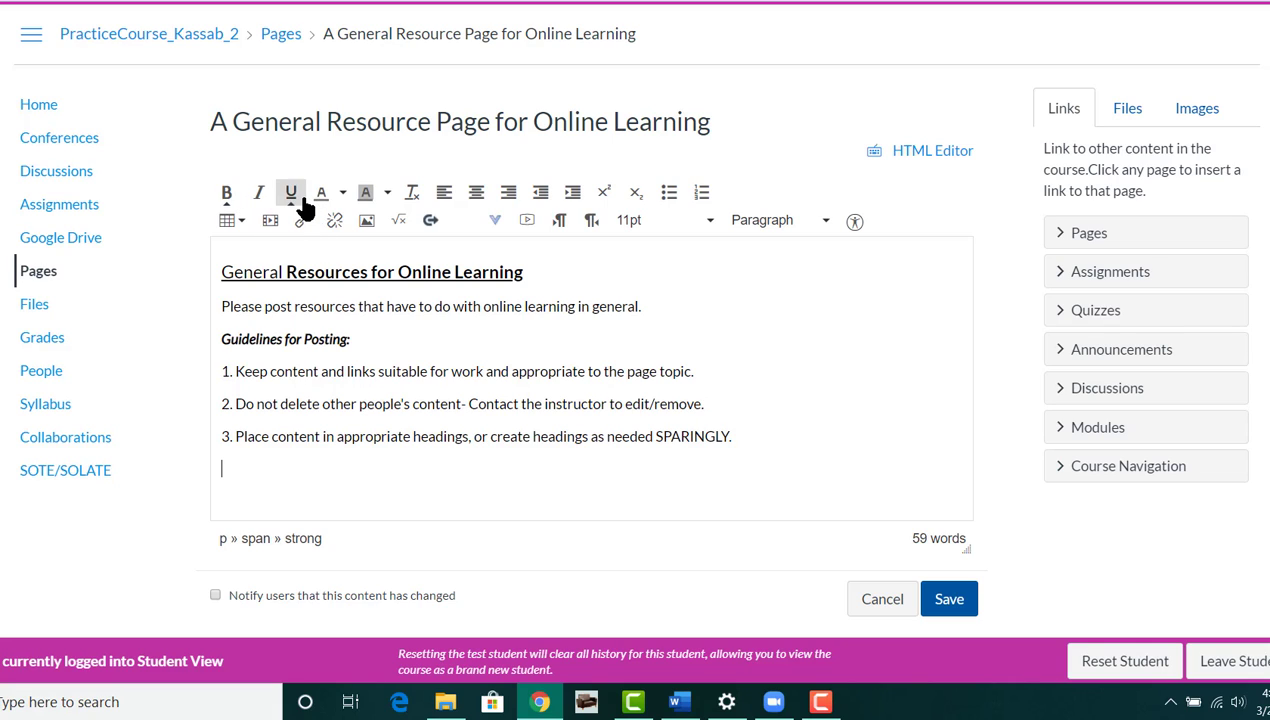
pyautogui.click(476, 198)
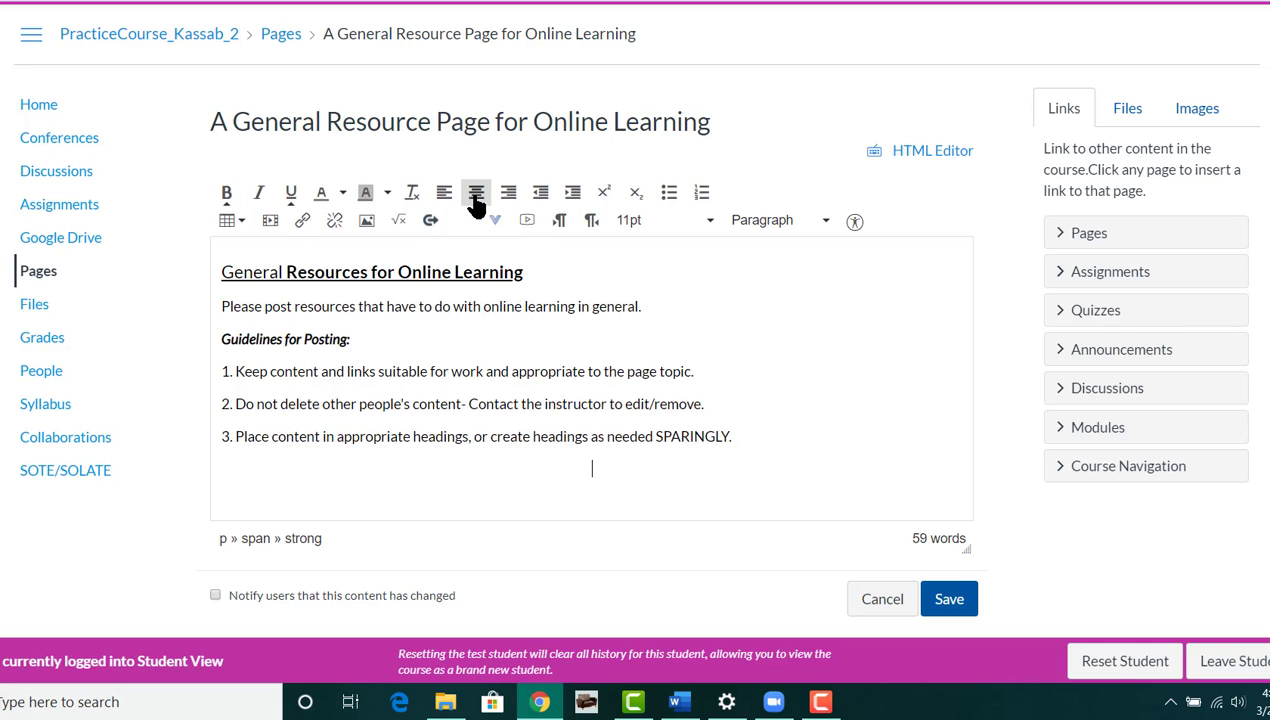
pyautogui.write('Technological')
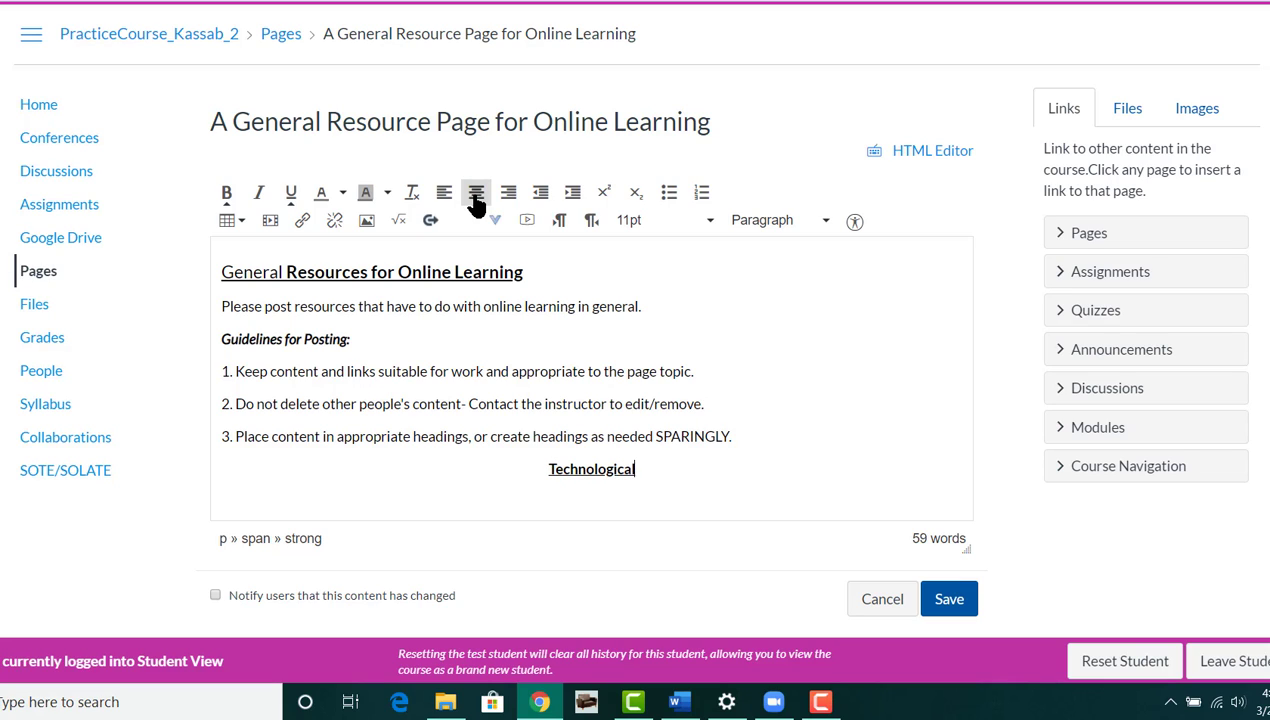
pyautogui.write(' Peda')
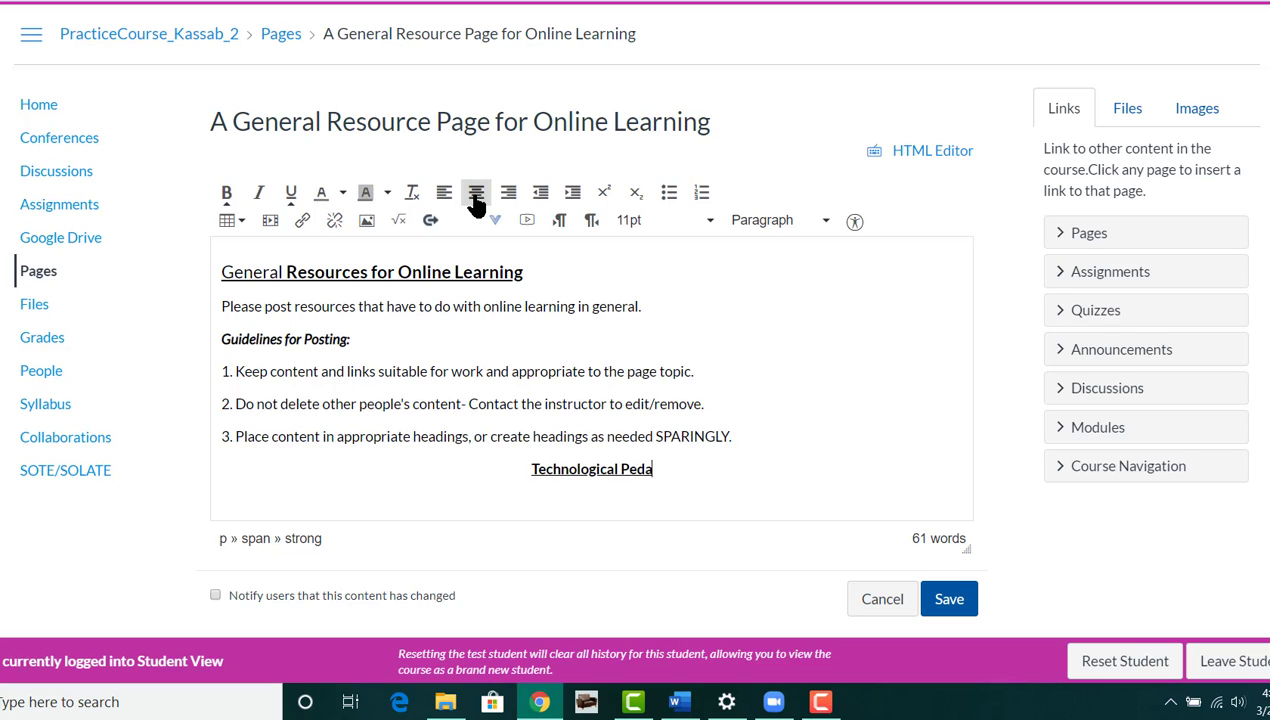
pyautogui.write('gogical Co')
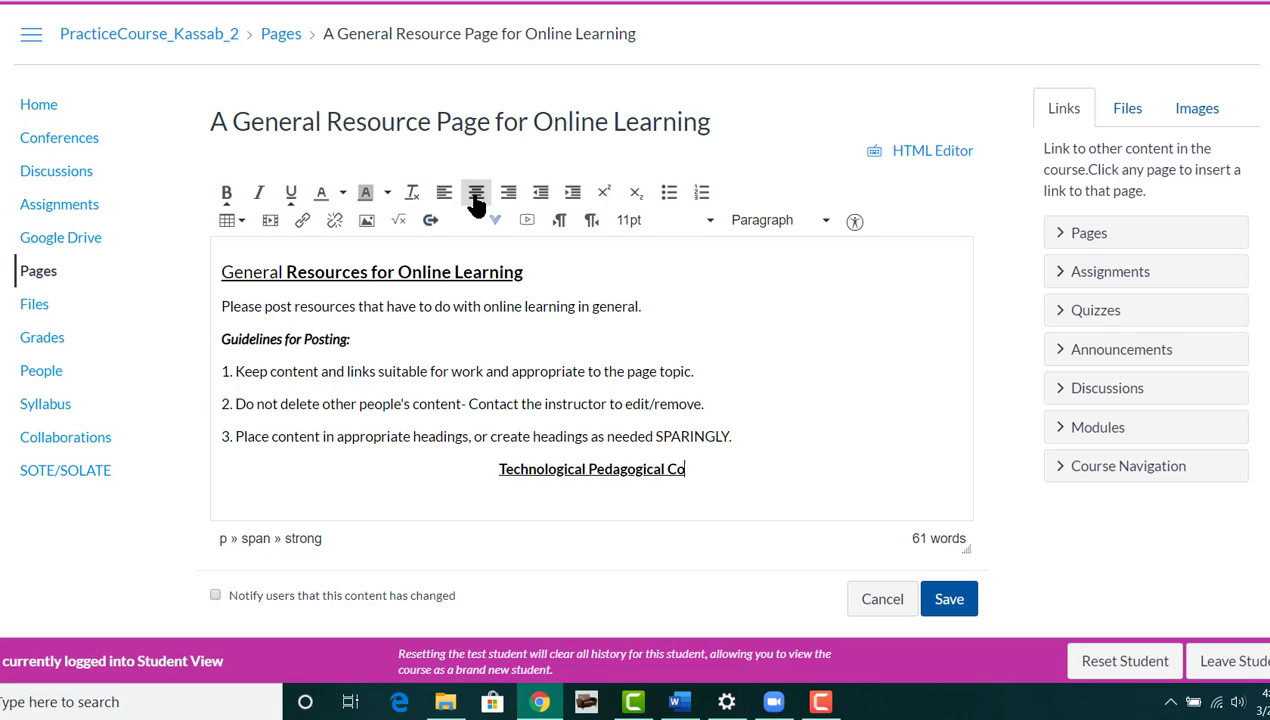
pyautogui.write('ntent Knowledge')
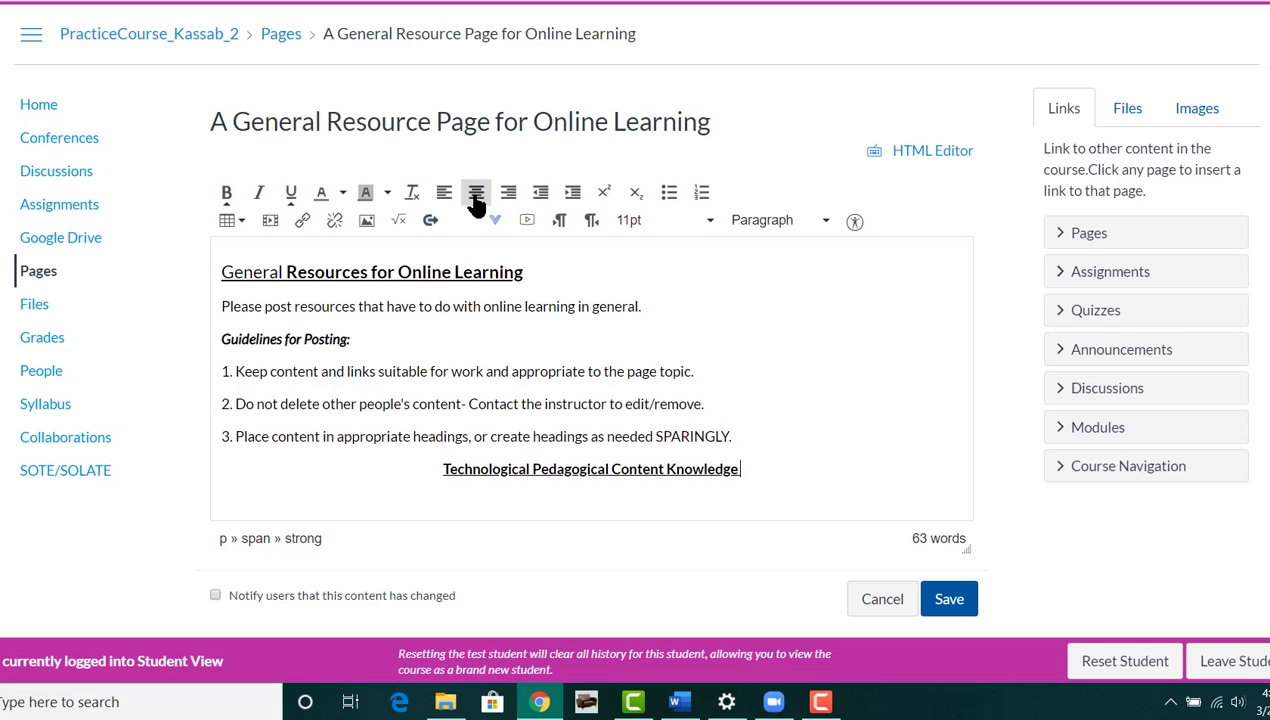
pyautogui.press('Return')
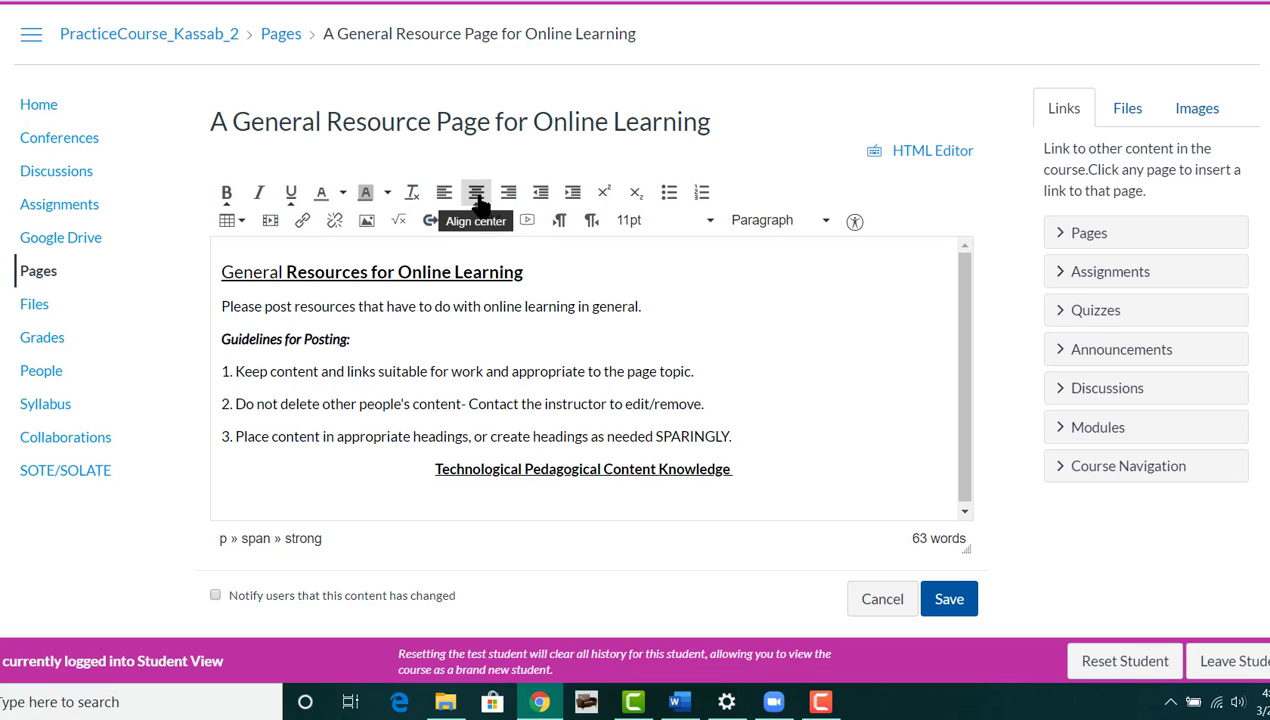
pyautogui.click(442, 195)
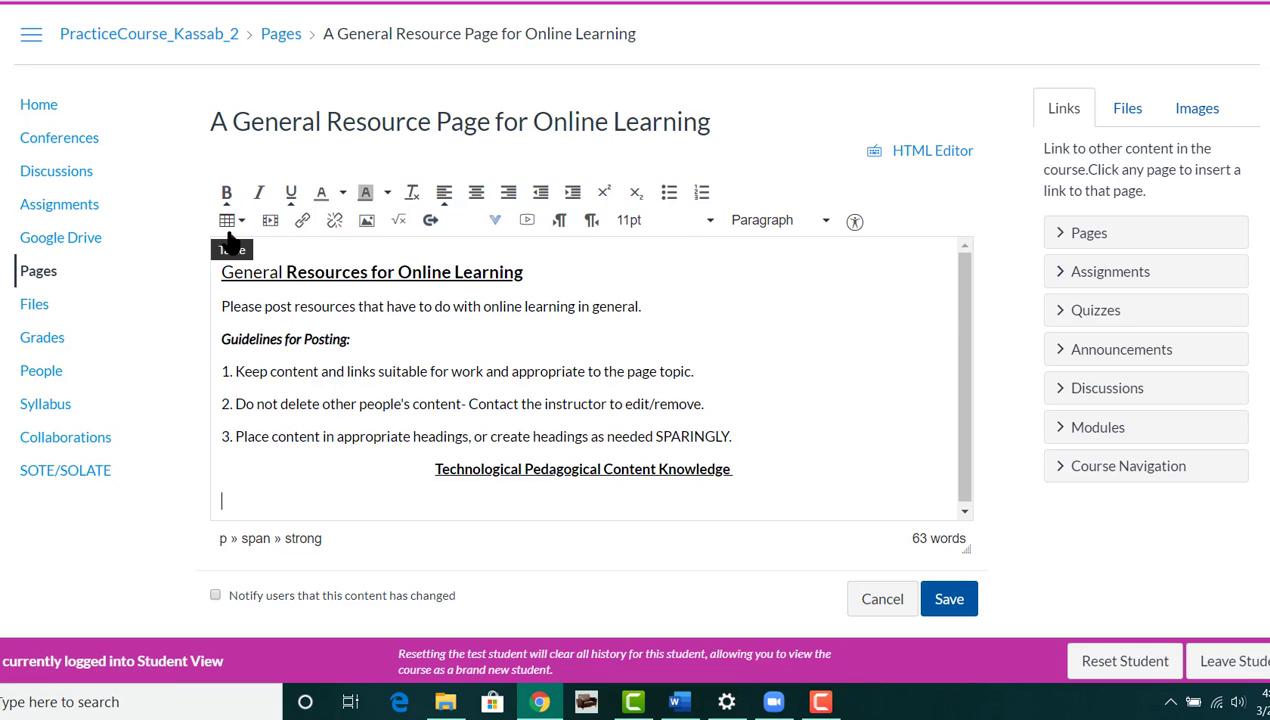
# Insert a website link under the new heading, entering "Video on TPACK" as its URL.
pyautogui.click(300, 232)
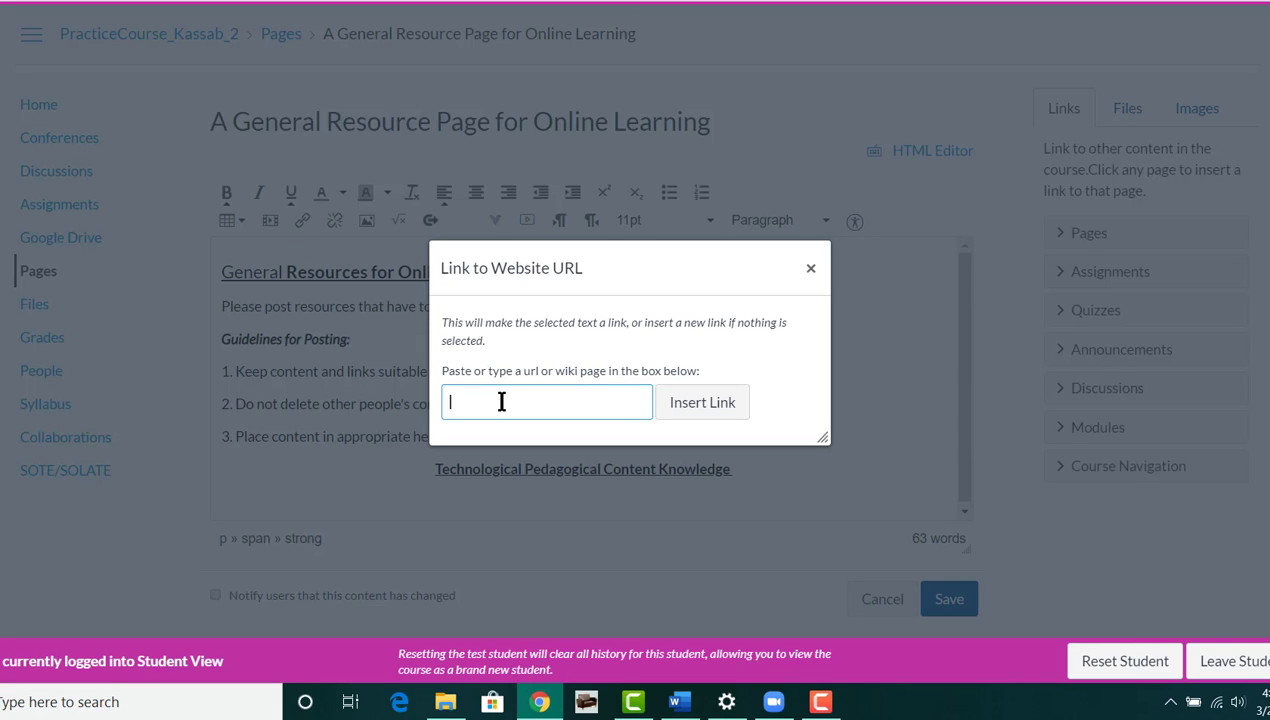
pyautogui.write('Youtube')
pyautogui.press('BackSpace')
pyautogui.press('BackSpace')
pyautogui.press('BackSpace')
pyautogui.press('BackSpace')
pyautogui.press('BackSpace')
pyautogui.press('BackSpace')
pyautogui.press('BackSpace')
pyautogui.write('Video on TPACK')
pyautogui.click(703, 403)
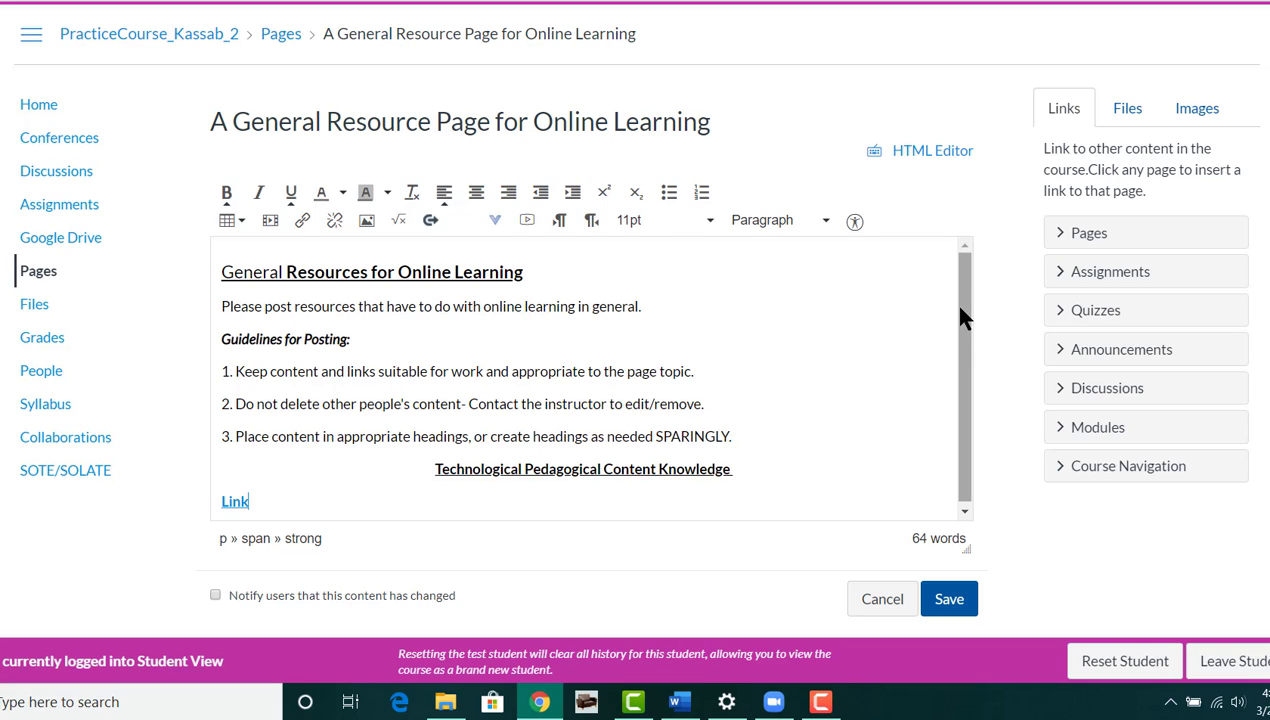
# Paste the copied YouTube video "What is the TPACK Model?" on a new line below the link and add an empty line after it.
pyautogui.moveTo(964, 317); pyautogui.dragTo(965, 365)
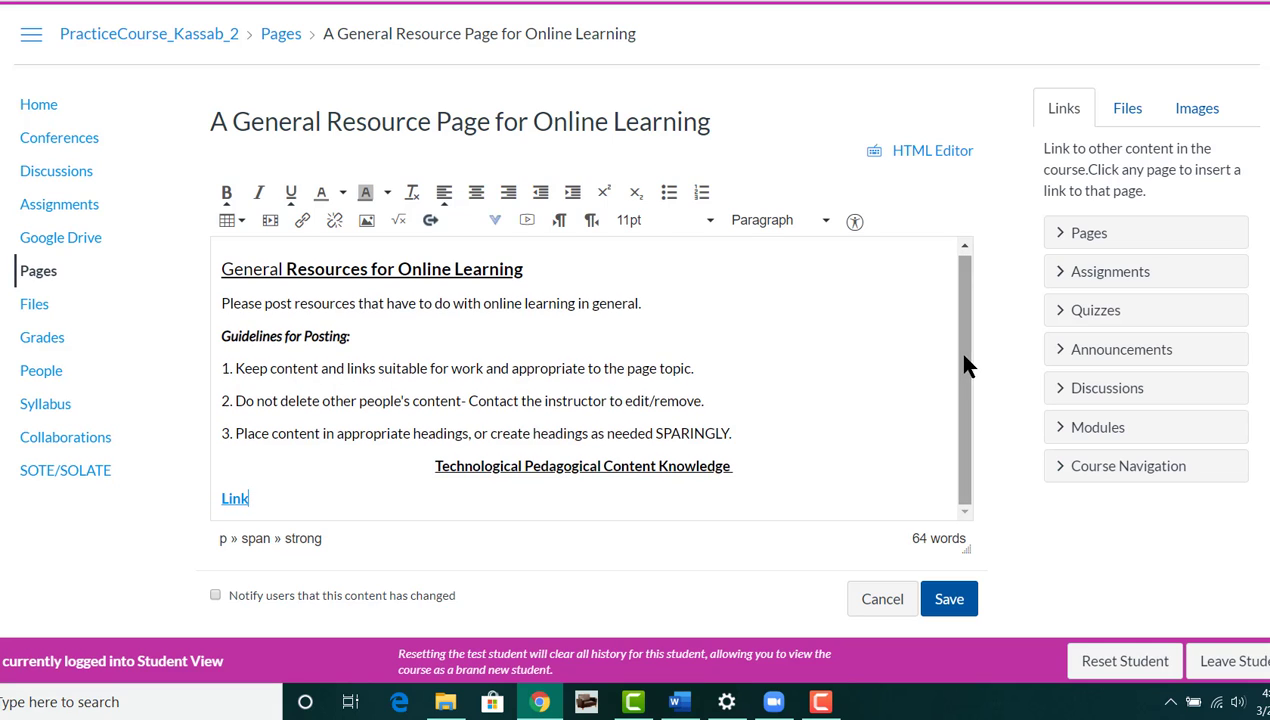
pyautogui.click(334, 506)
pyautogui.press('Return')
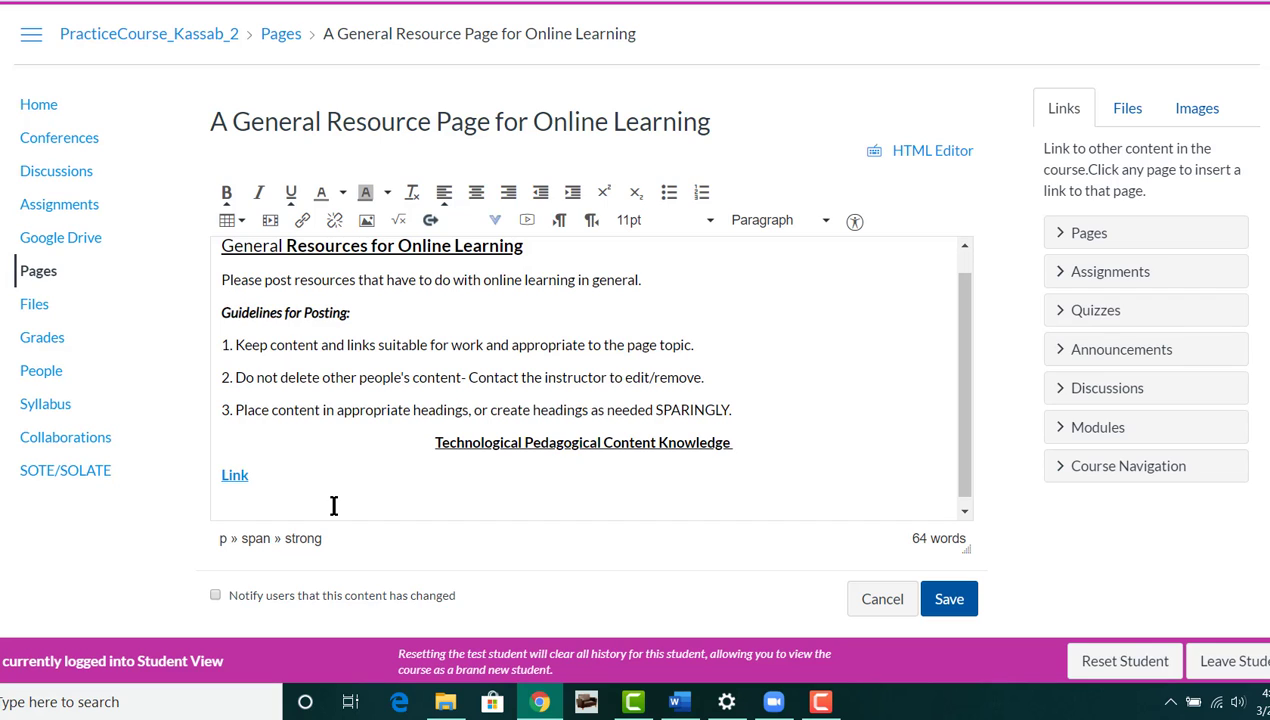
pyautogui.hotkey('ctrl', 'v')
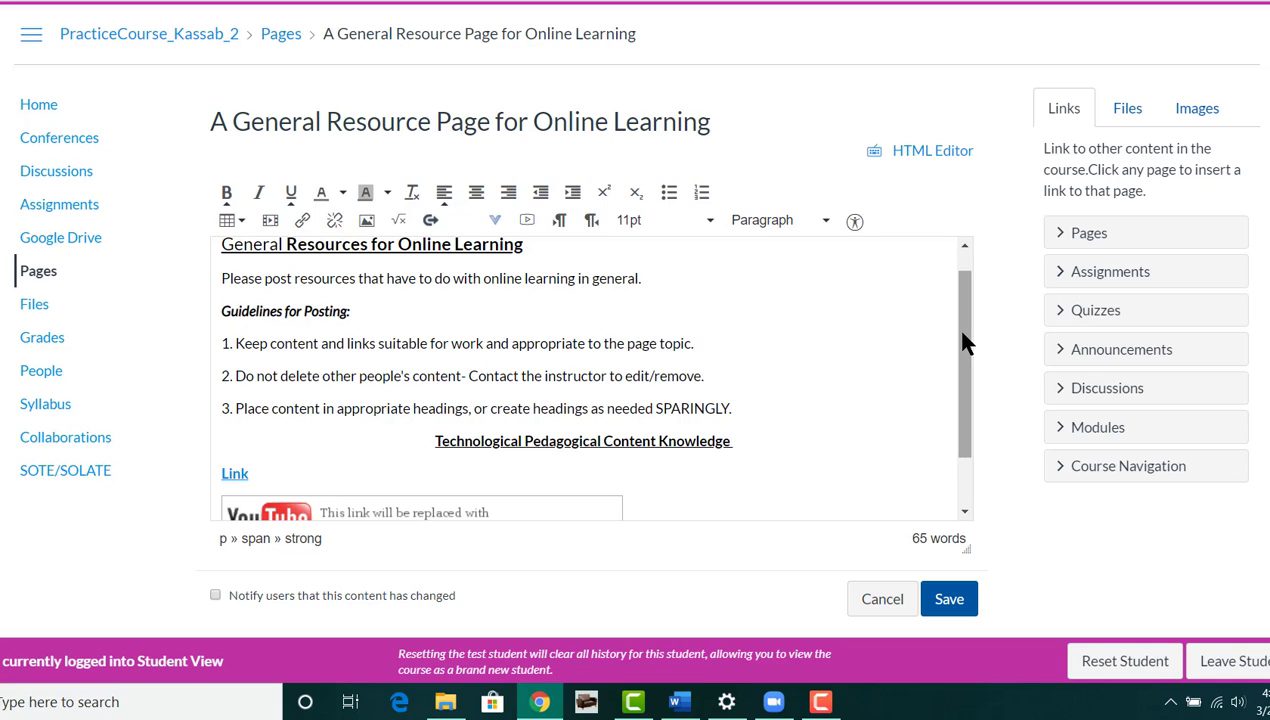
pyautogui.moveTo(965, 340); pyautogui.dragTo(974, 420)
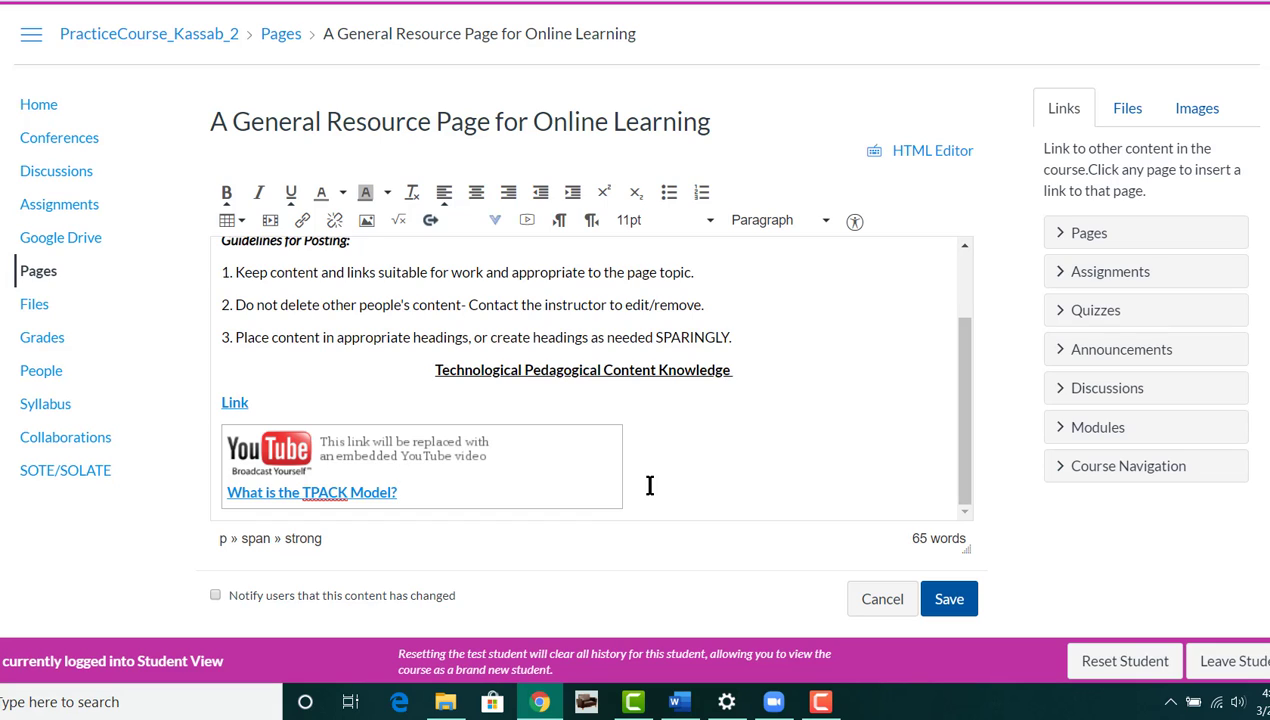
pyautogui.press('Return')
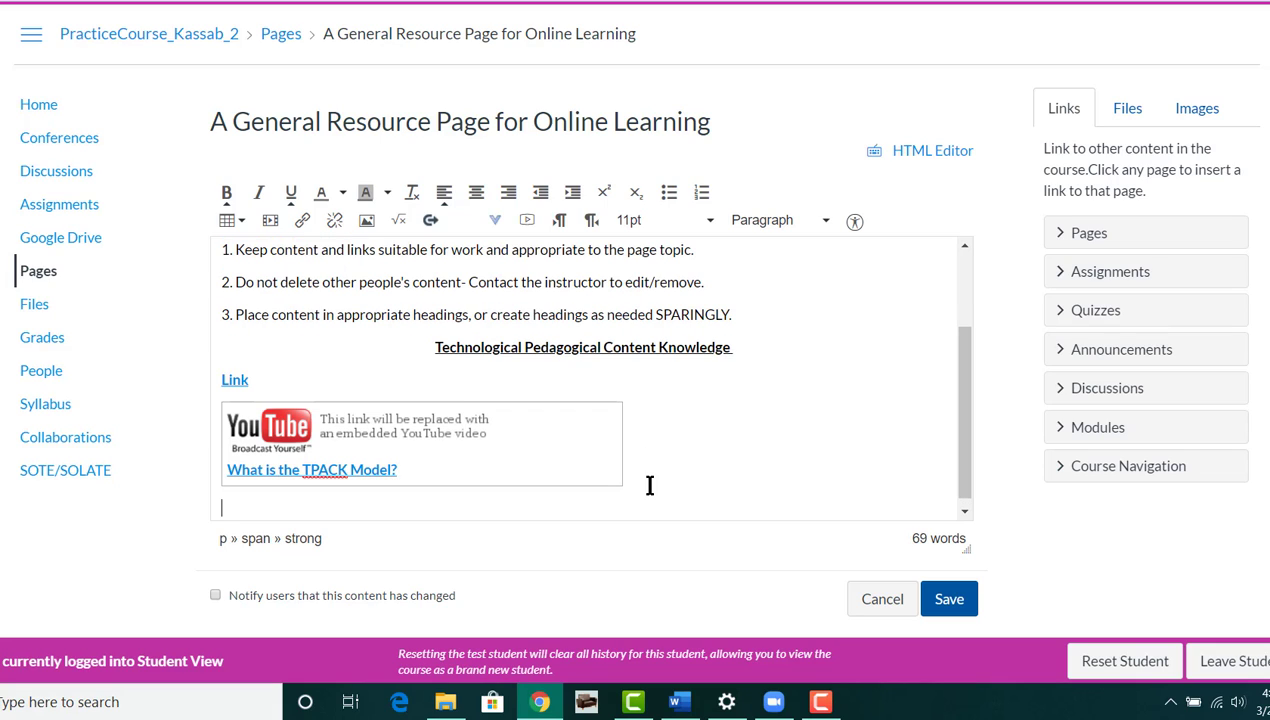
# Examine the URL, Canvas and Flickr sources offered for inserting an image.
pyautogui.click(367, 224)
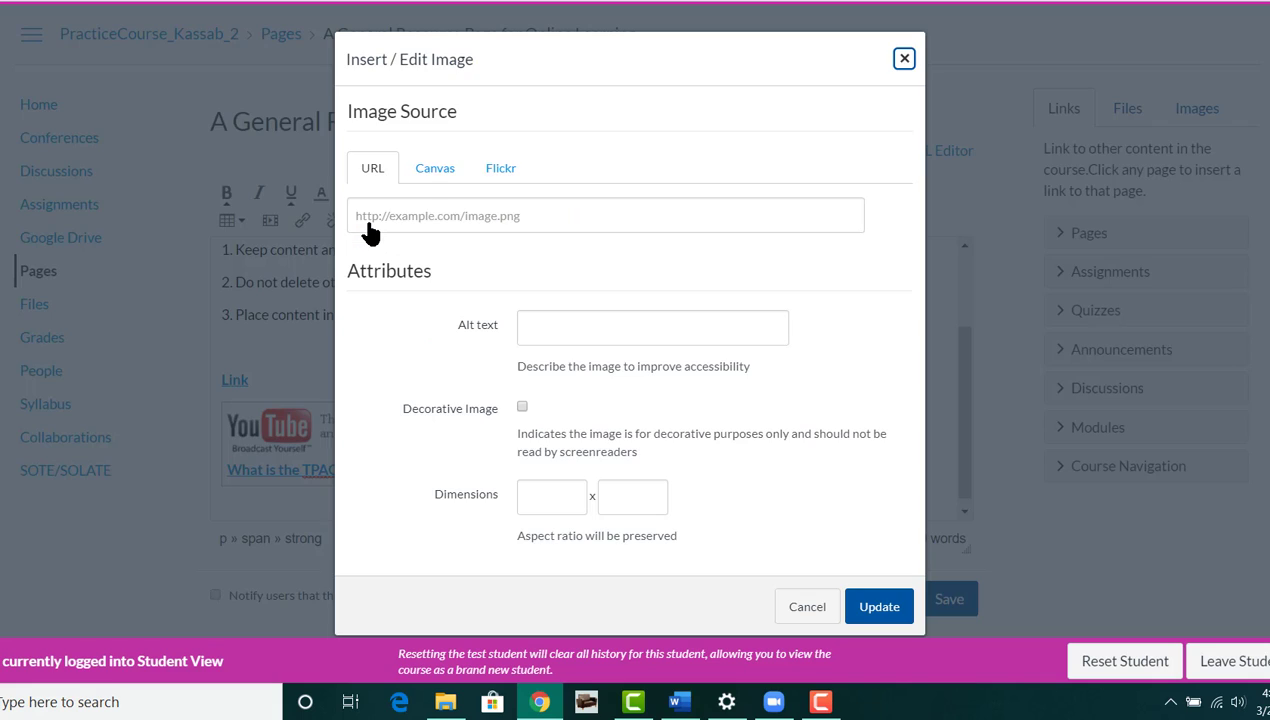
pyautogui.click(435, 169)
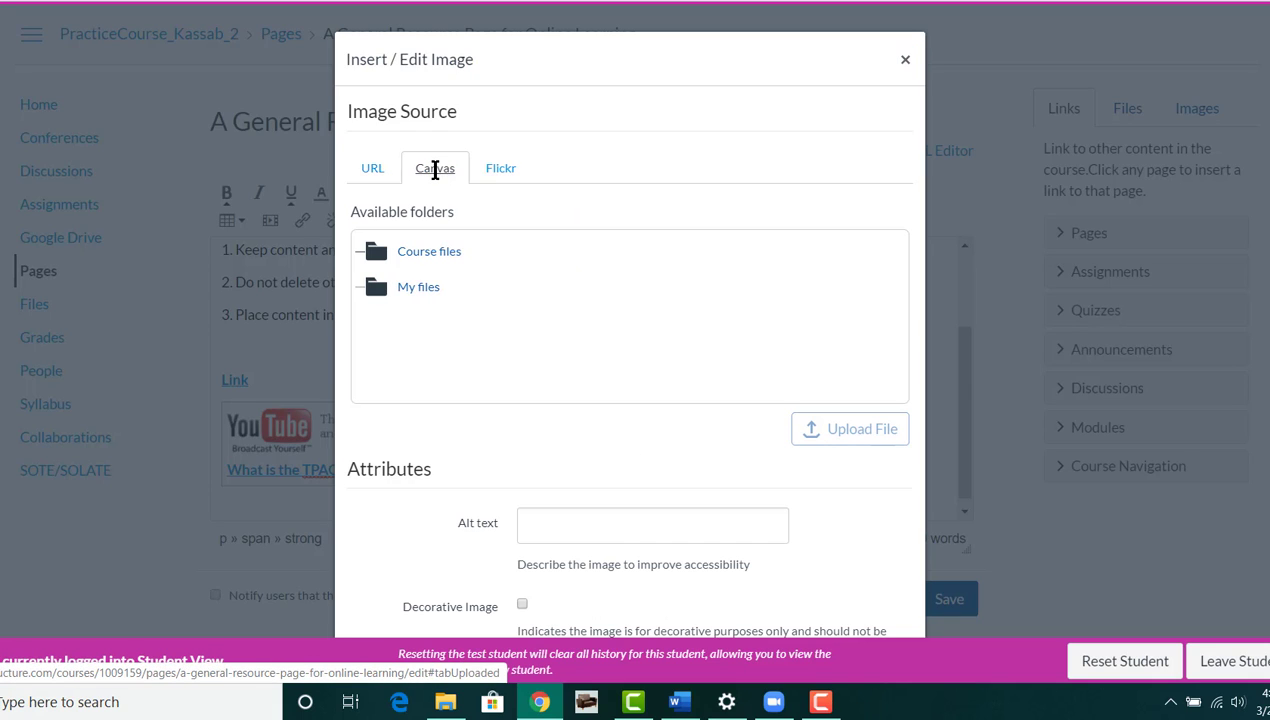
pyautogui.click(370, 172)
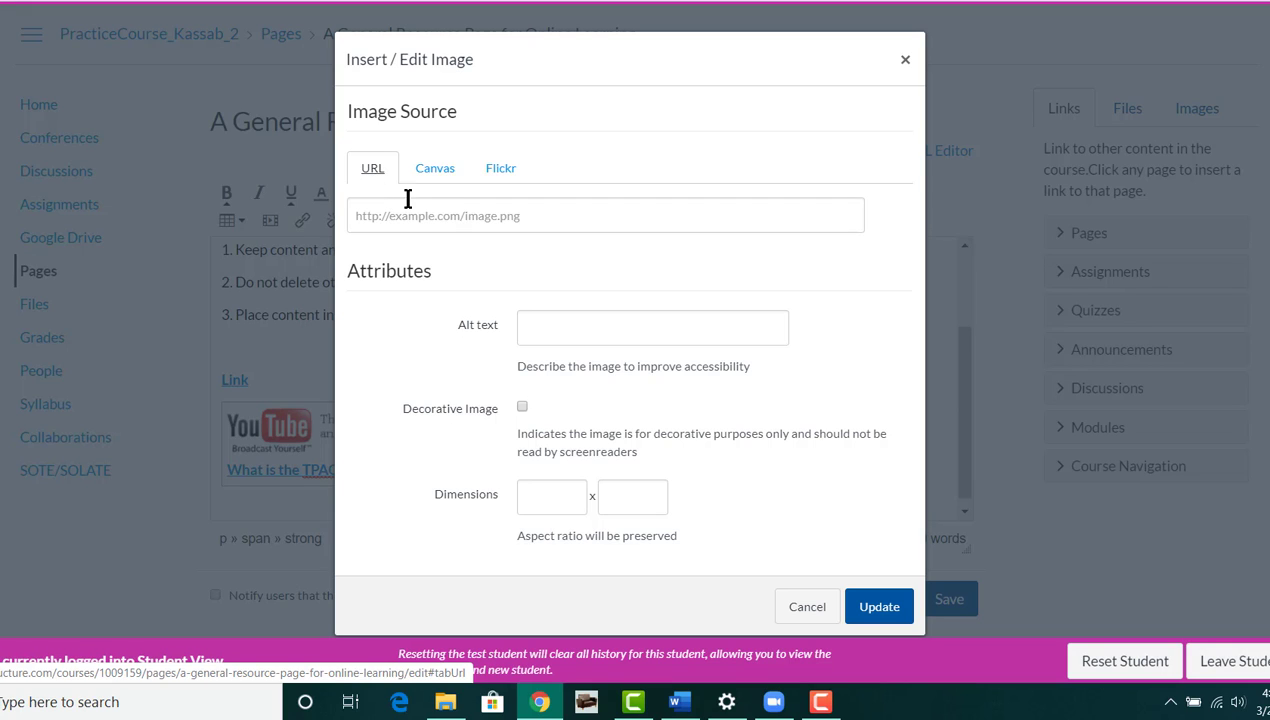
pyautogui.click(425, 172)
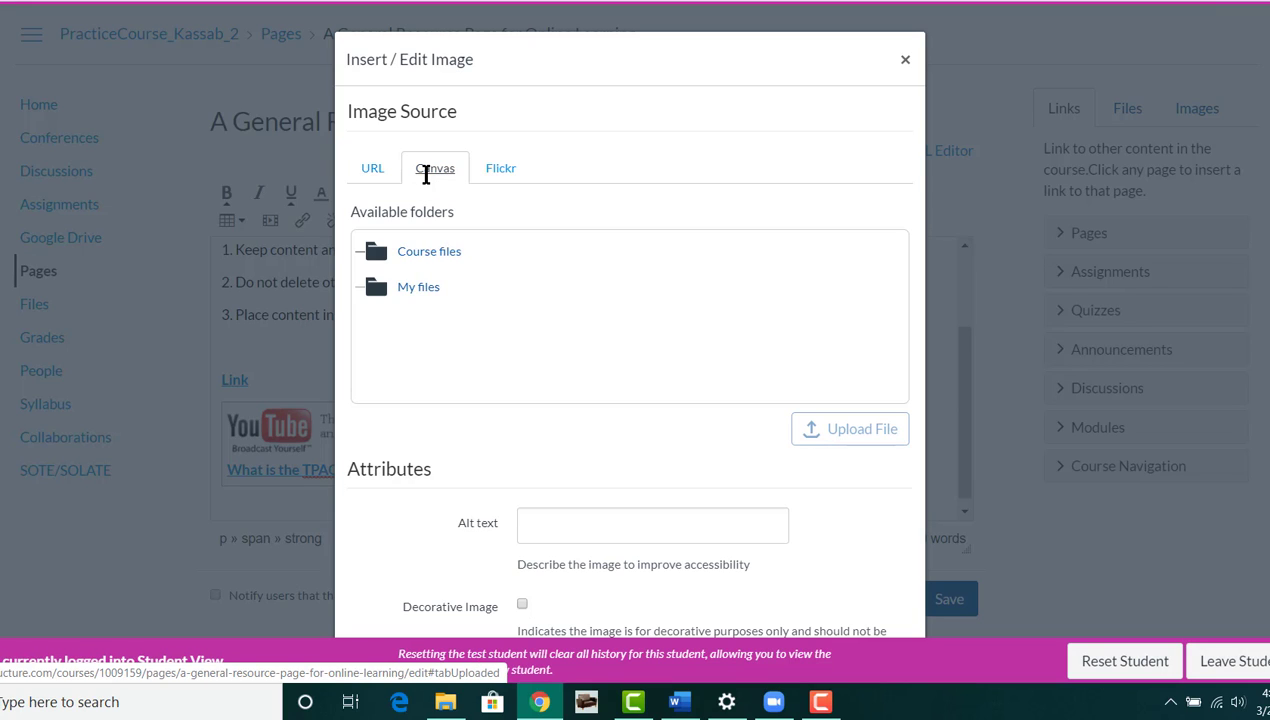
pyautogui.click(499, 174)
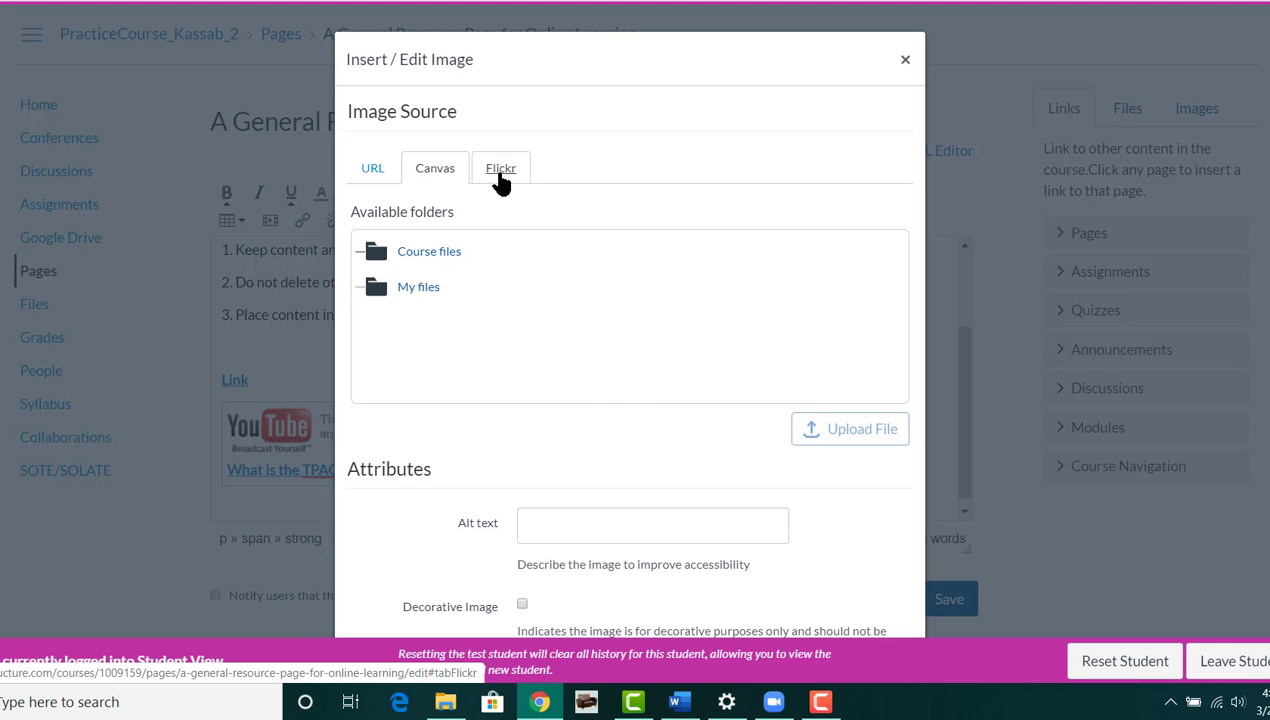
pyautogui.click(447, 183)
# Select the TPACK framework graphic from the course files, review its alt text and dimensions, and close the image dialog without inserting it.
pyautogui.click(418, 300)
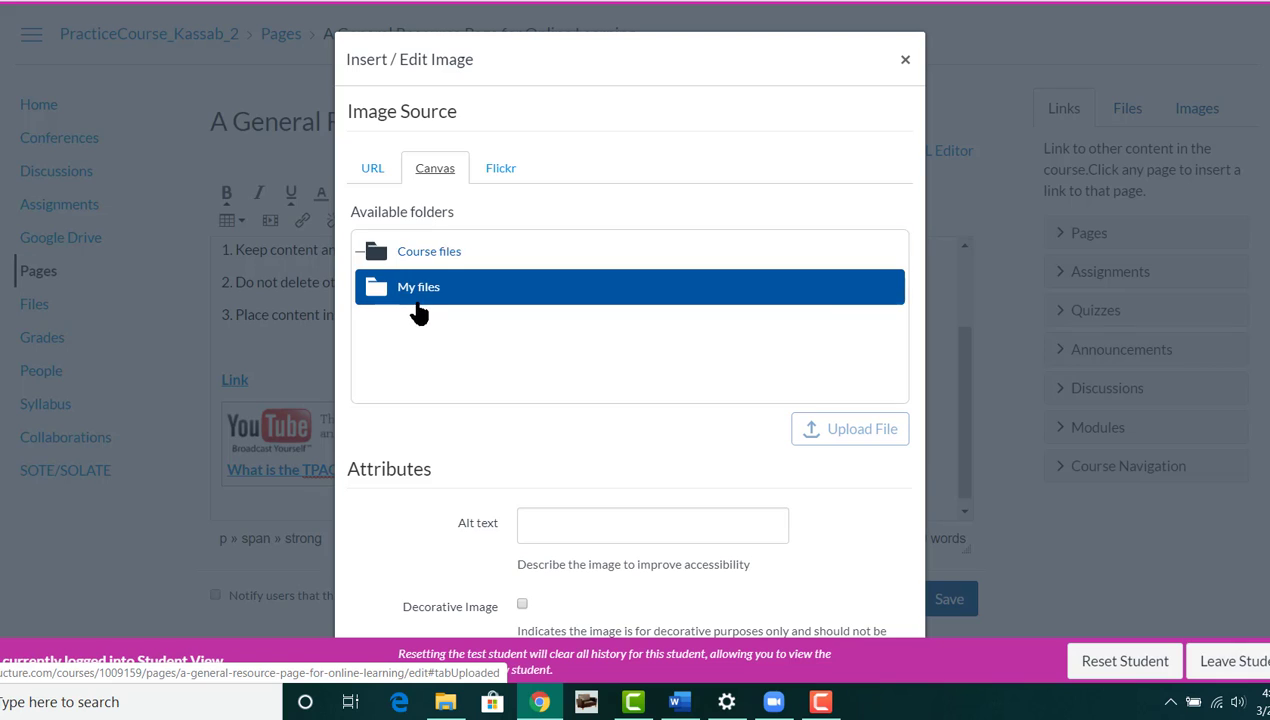
pyautogui.click(418, 258)
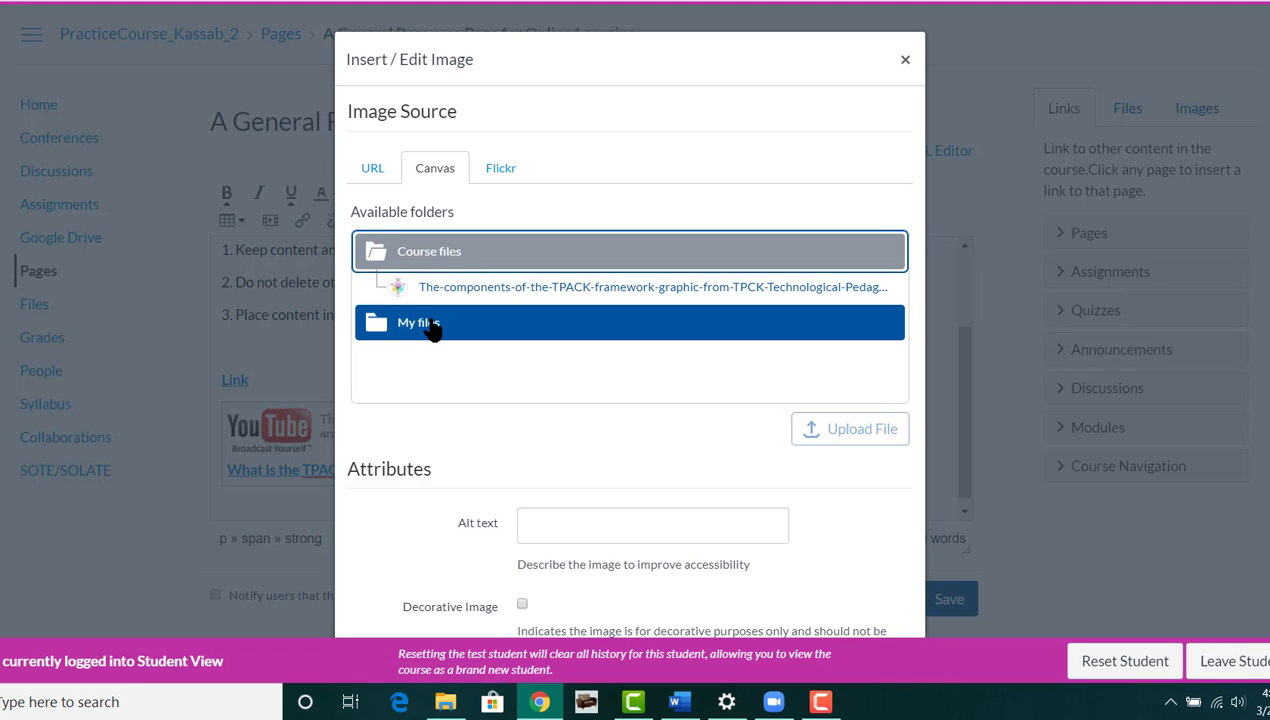
pyautogui.click(500, 290)
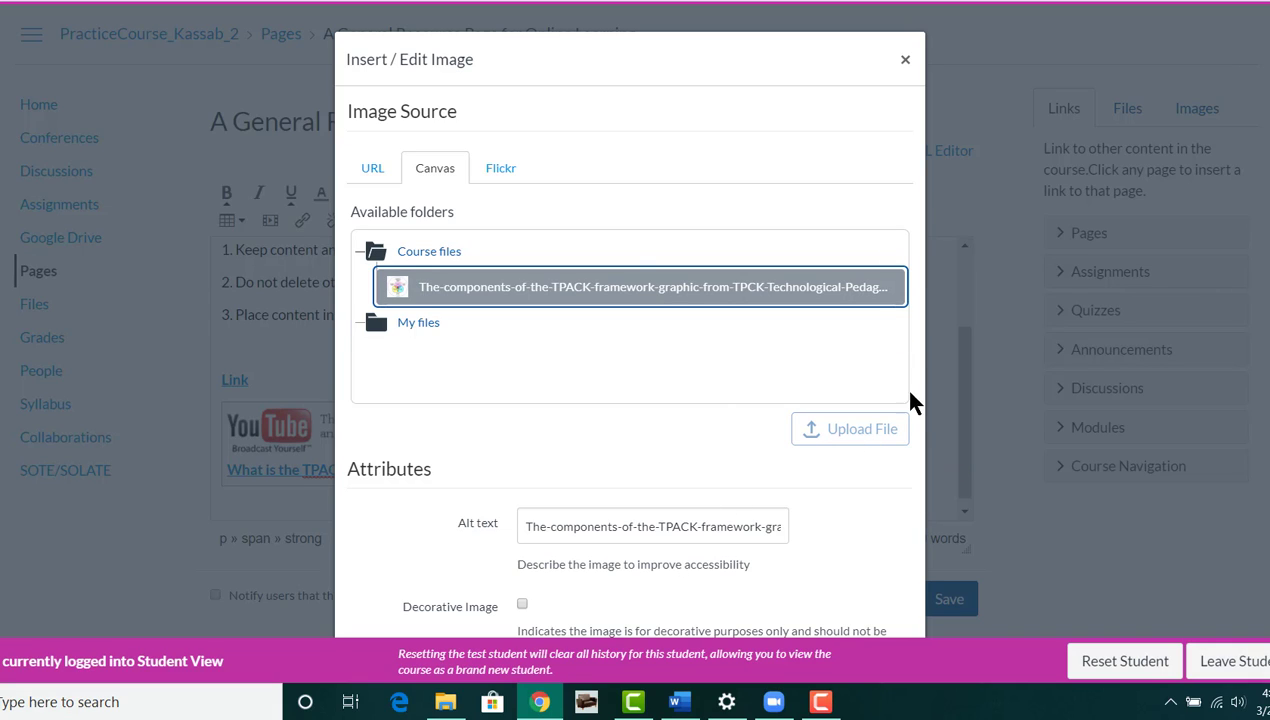
pyautogui.click(853, 547)
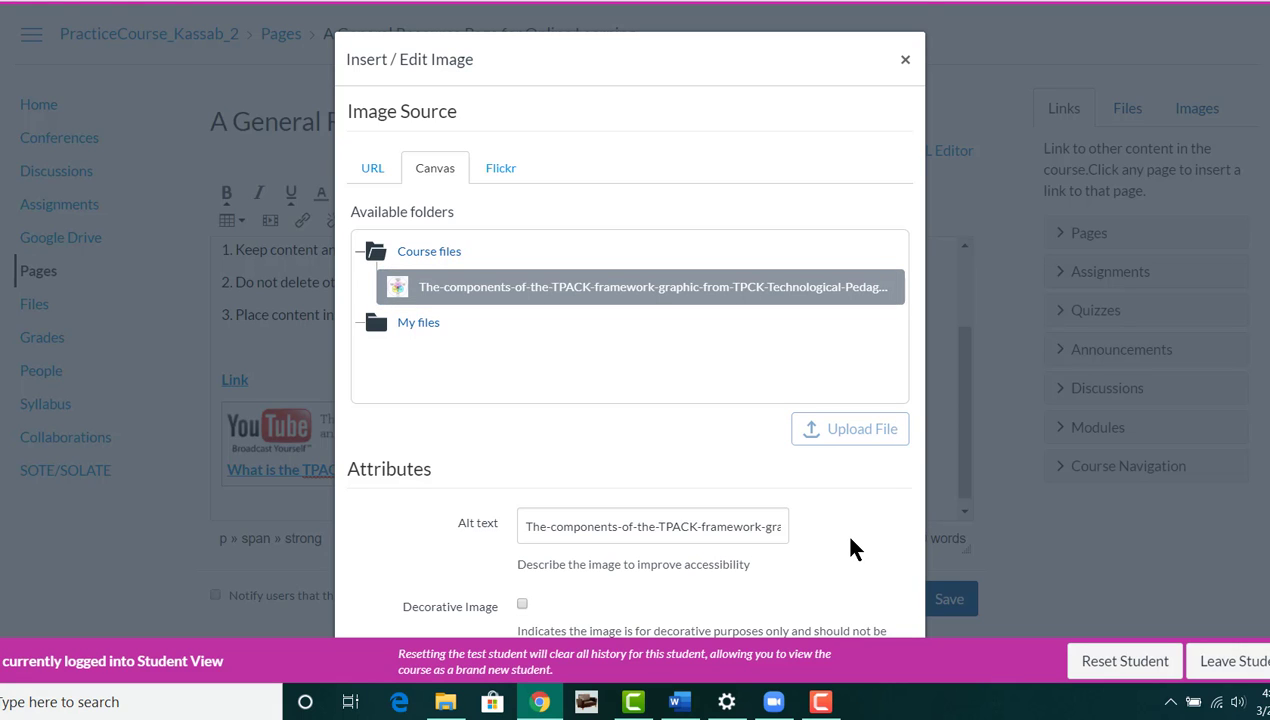
pyautogui.scroll(-2, 850, 548)
pyautogui.scroll(-3, 853, 548)
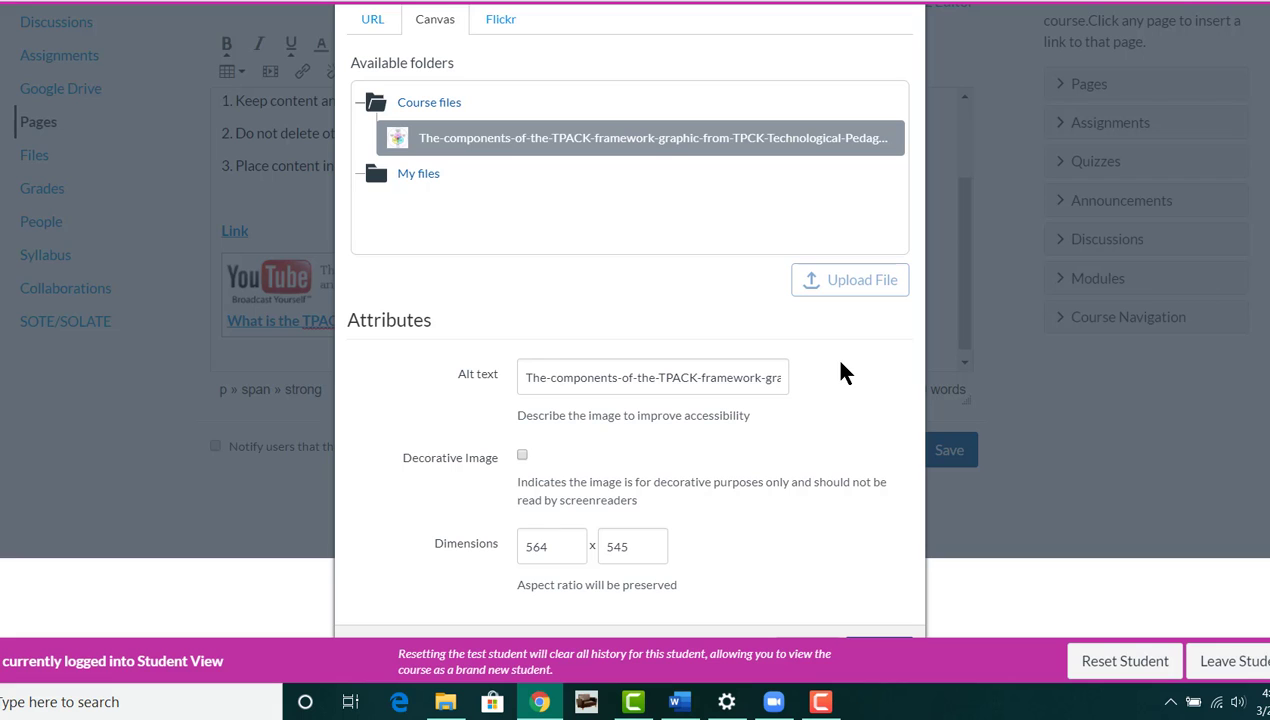
pyautogui.scroll(3, 840, 372)
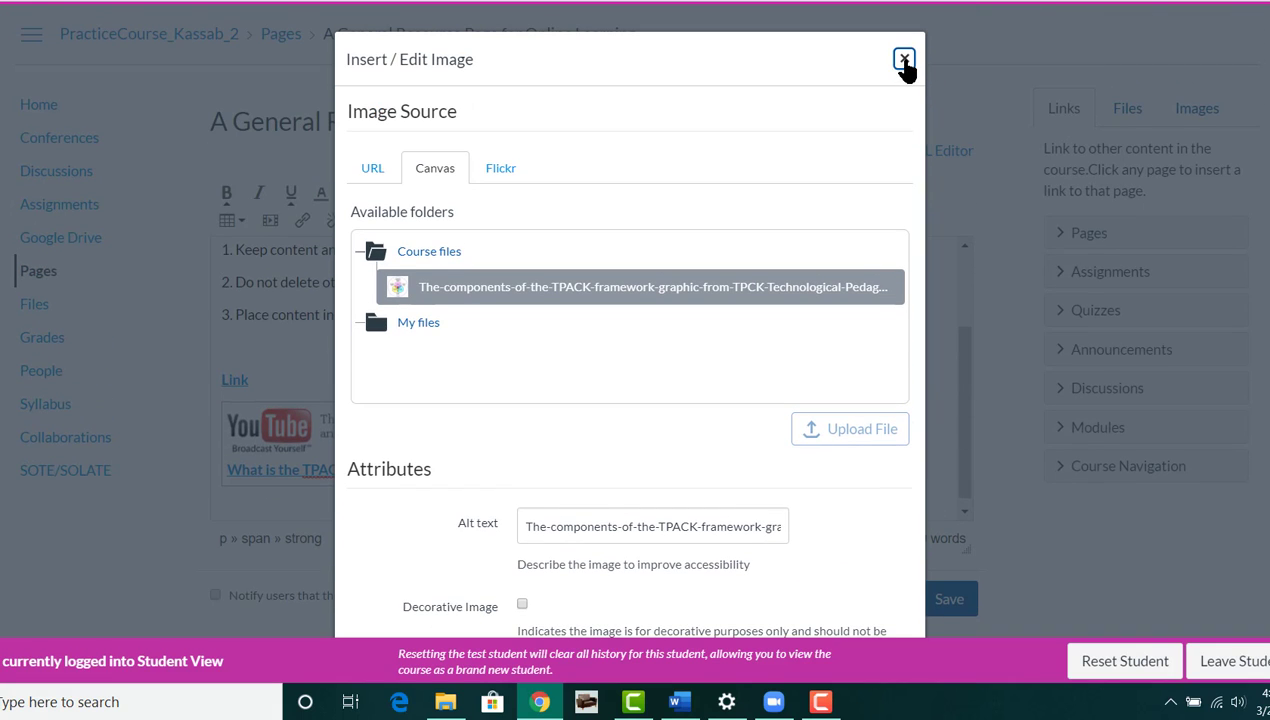
pyautogui.click(904, 60)
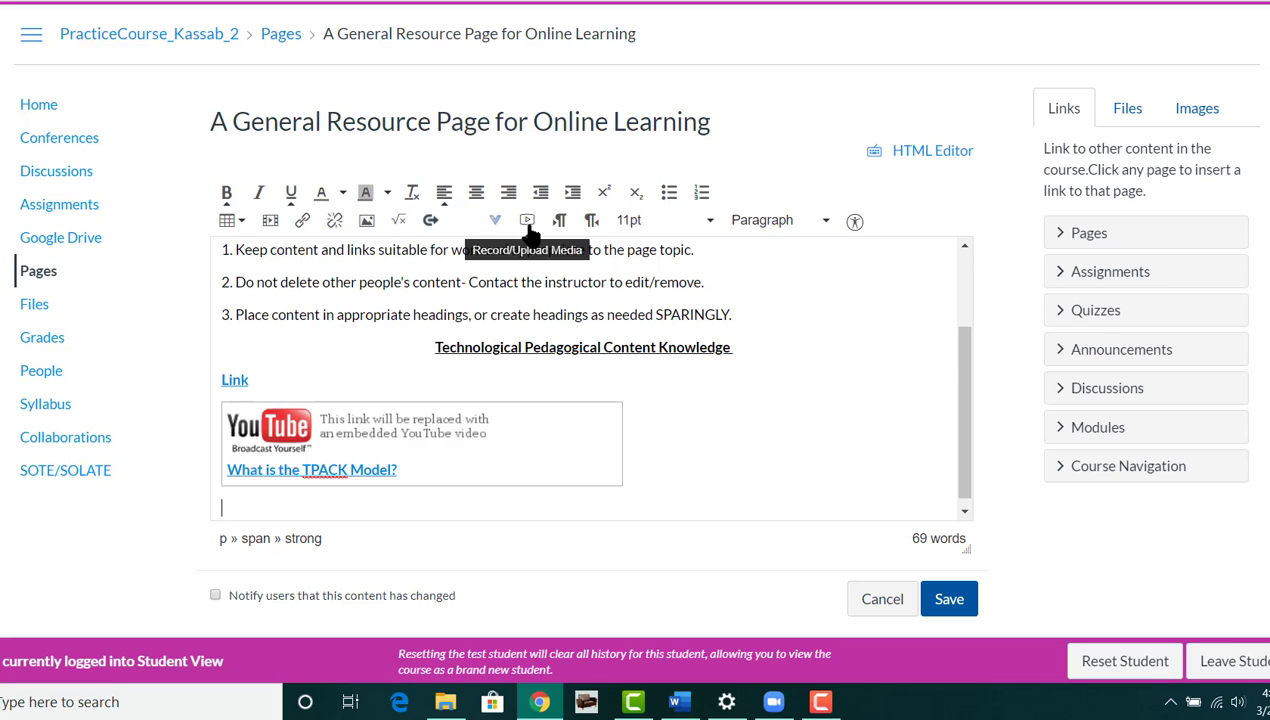
# Examine the Studio tool's recording and media upload options, and close it without embedding any content.
pyautogui.click(496, 228)
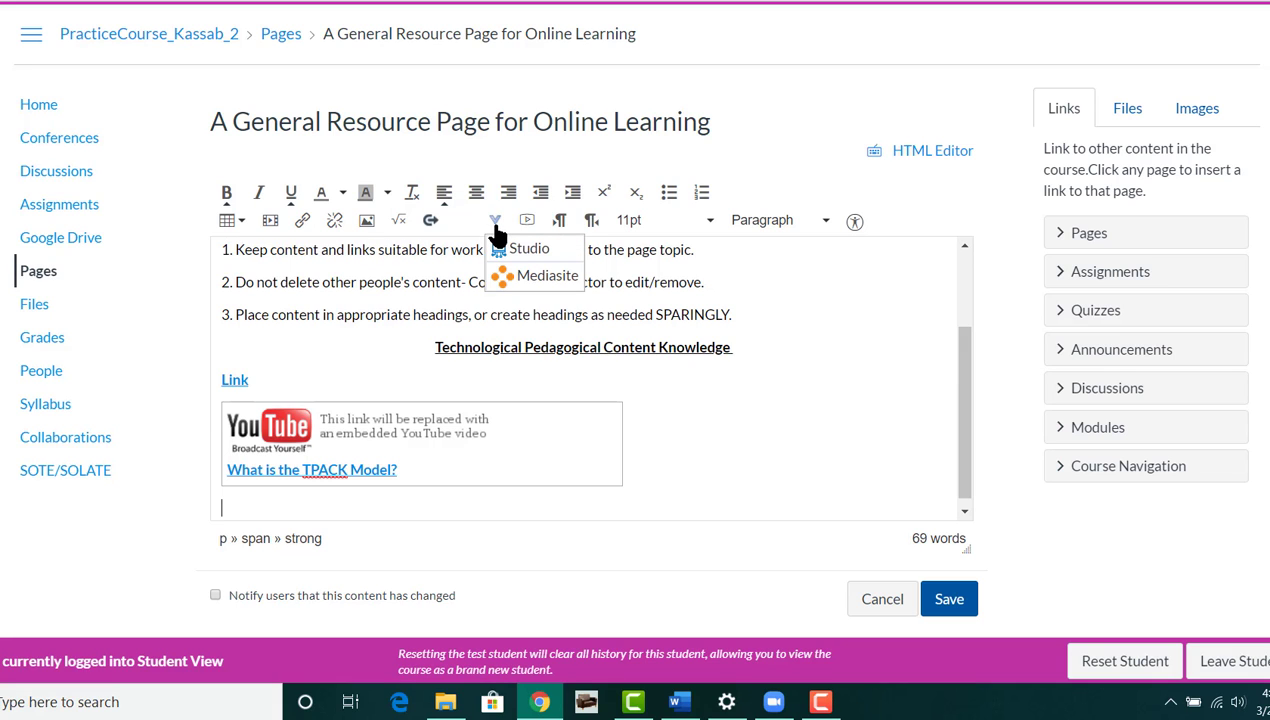
pyautogui.click(505, 248)
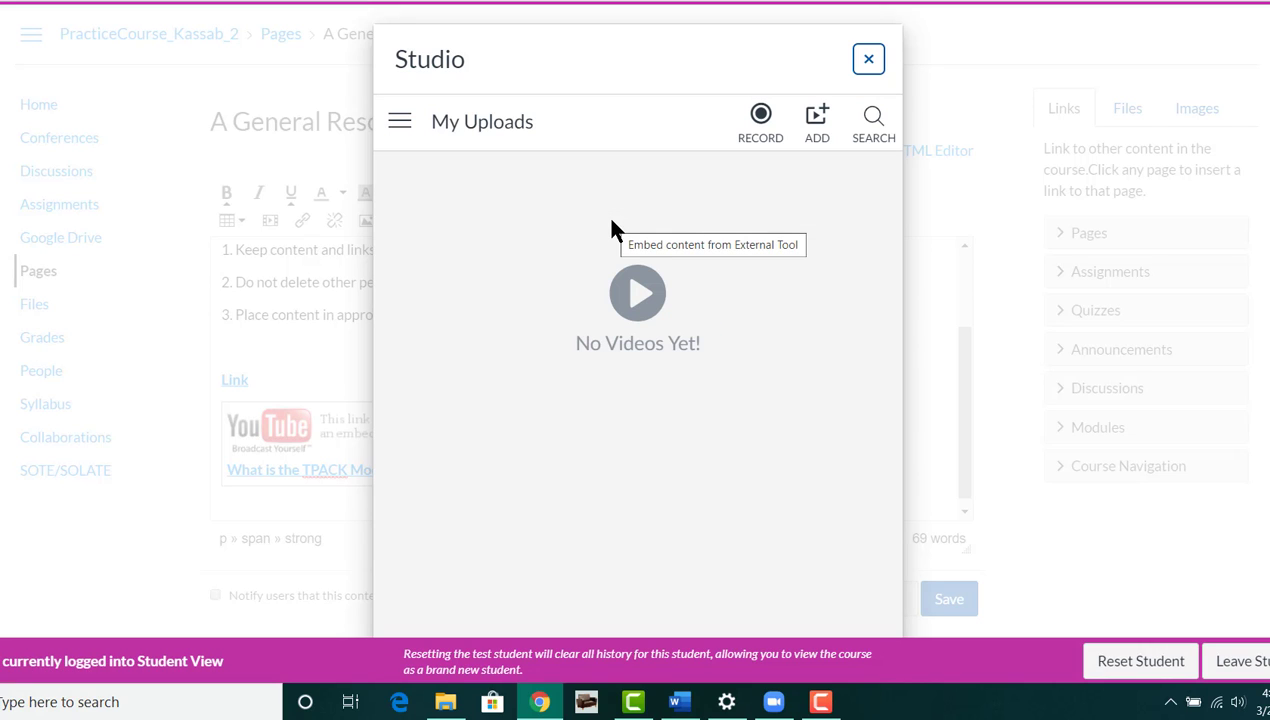
pyautogui.click(762, 140)
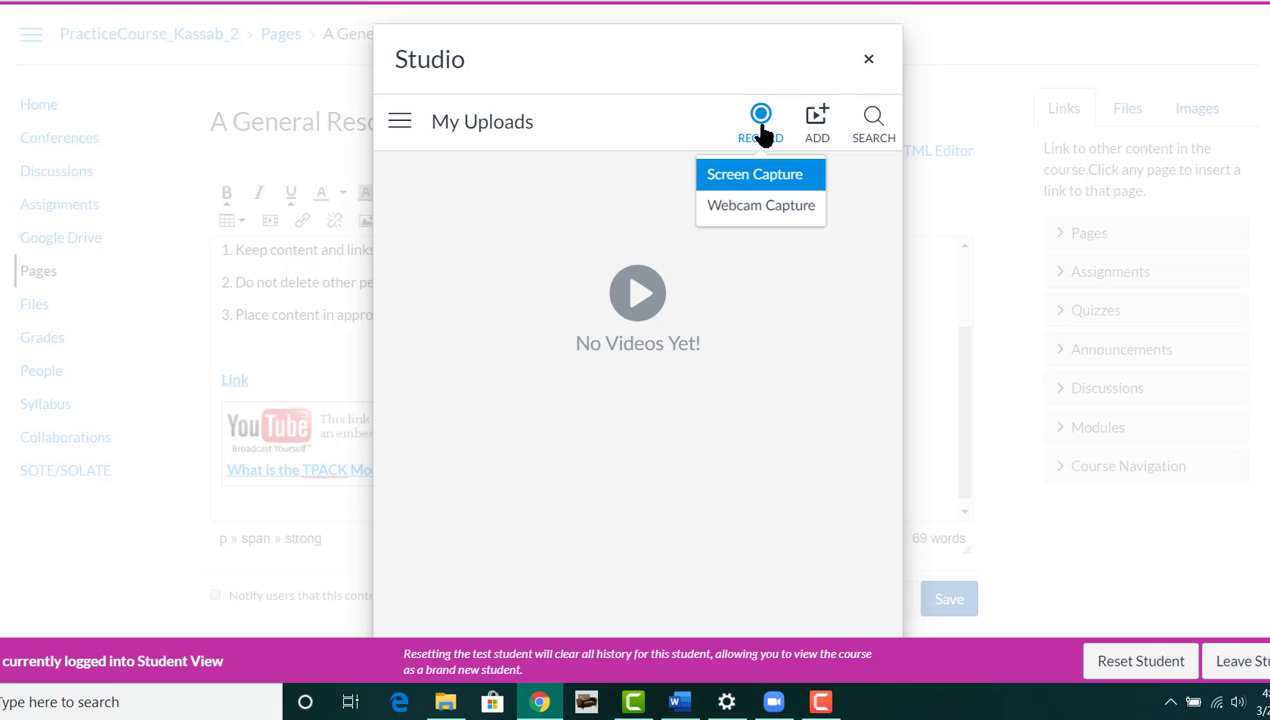
pyautogui.click(819, 137)
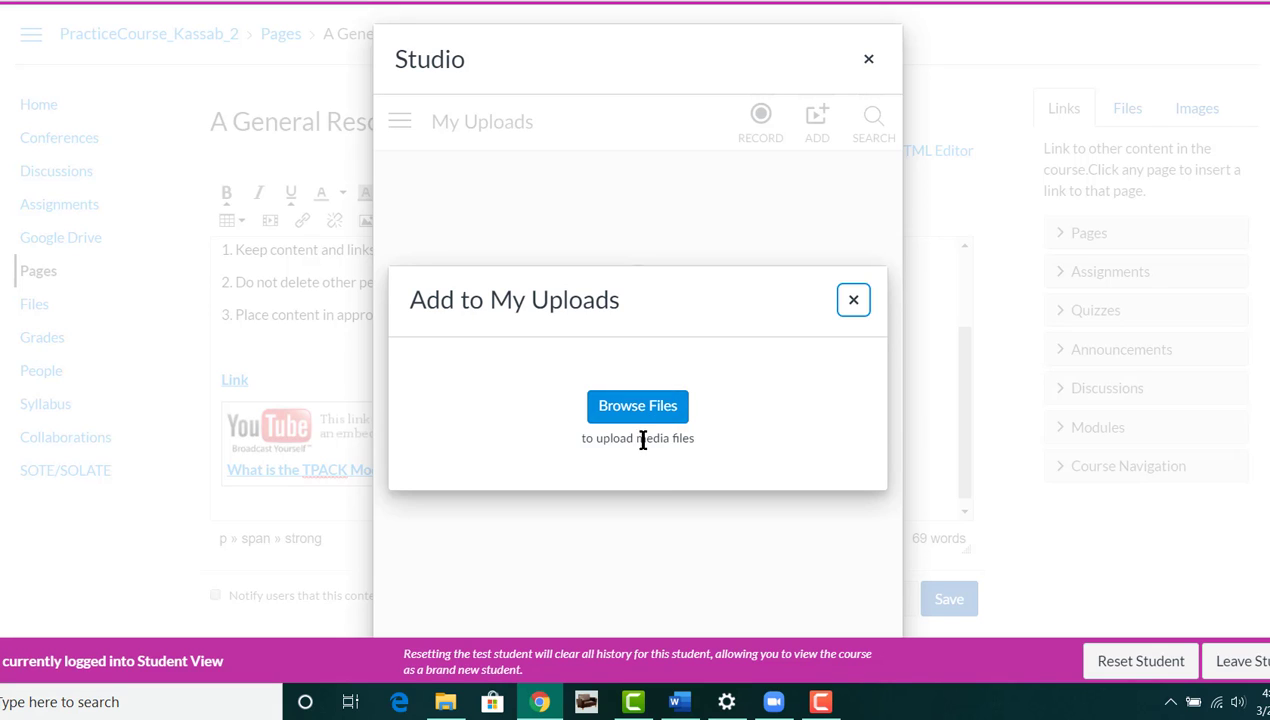
pyautogui.click(853, 302)
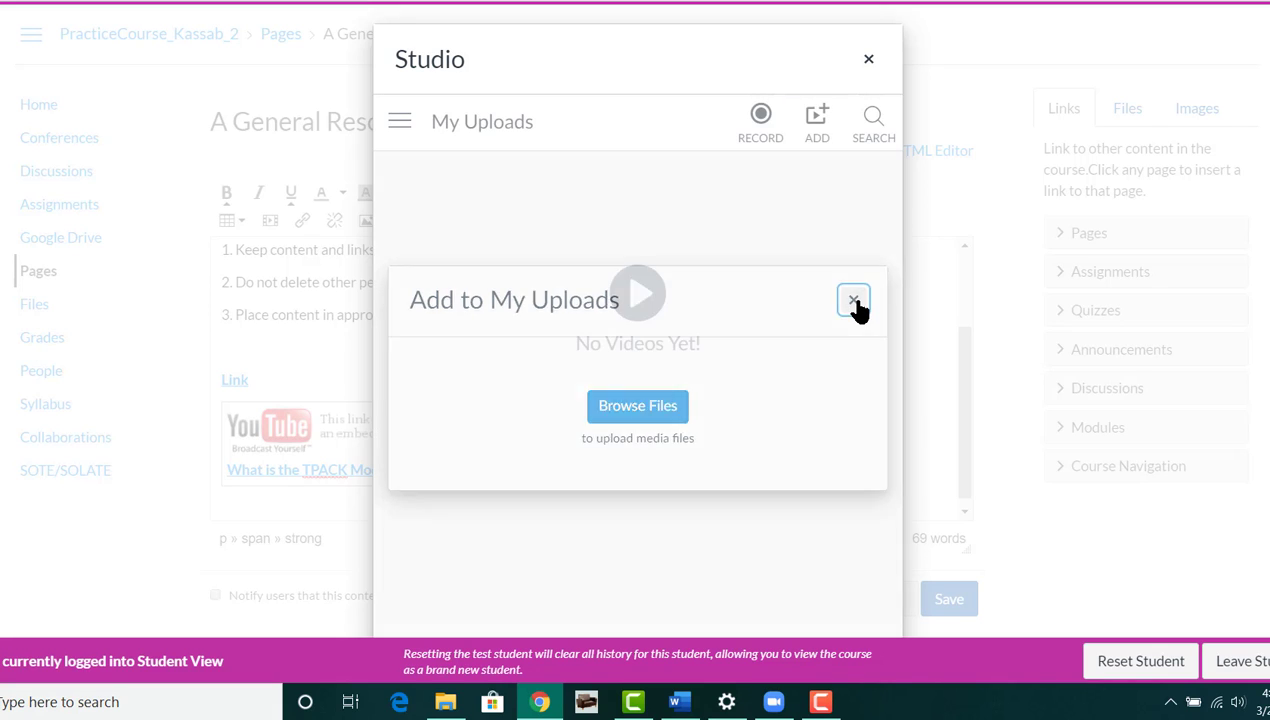
pyautogui.click(869, 61)
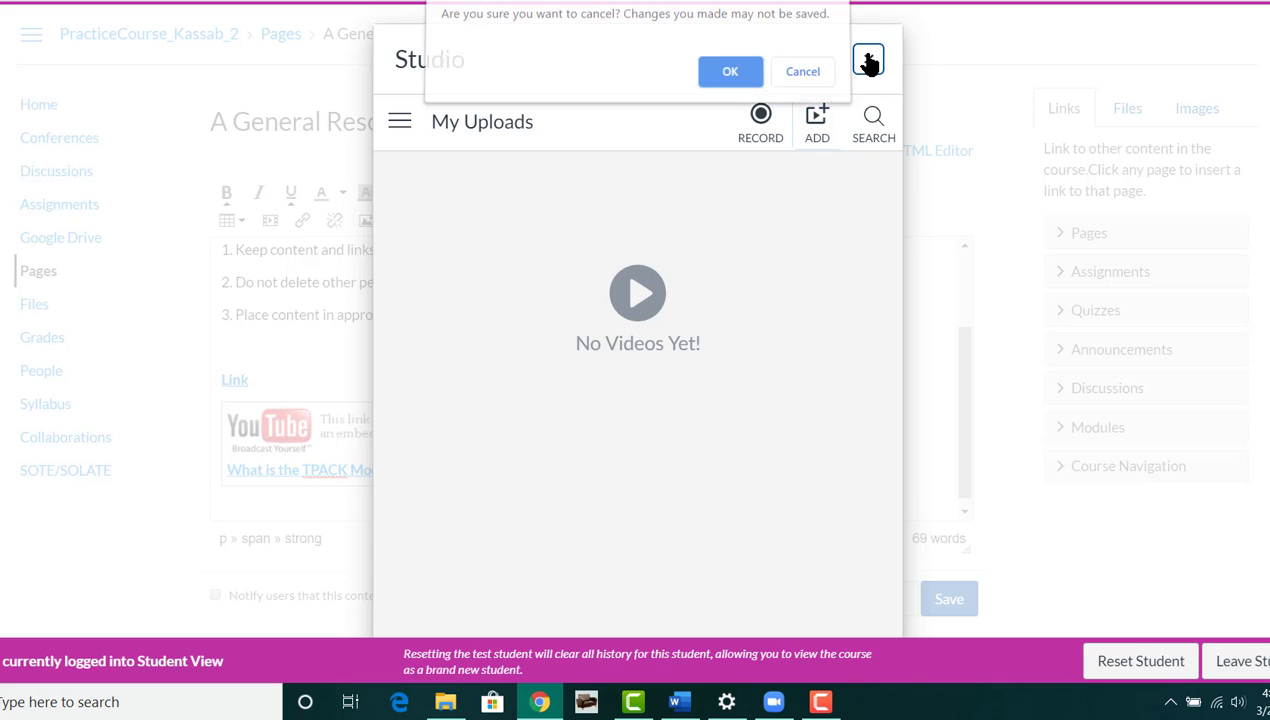
pyautogui.click(752, 82)
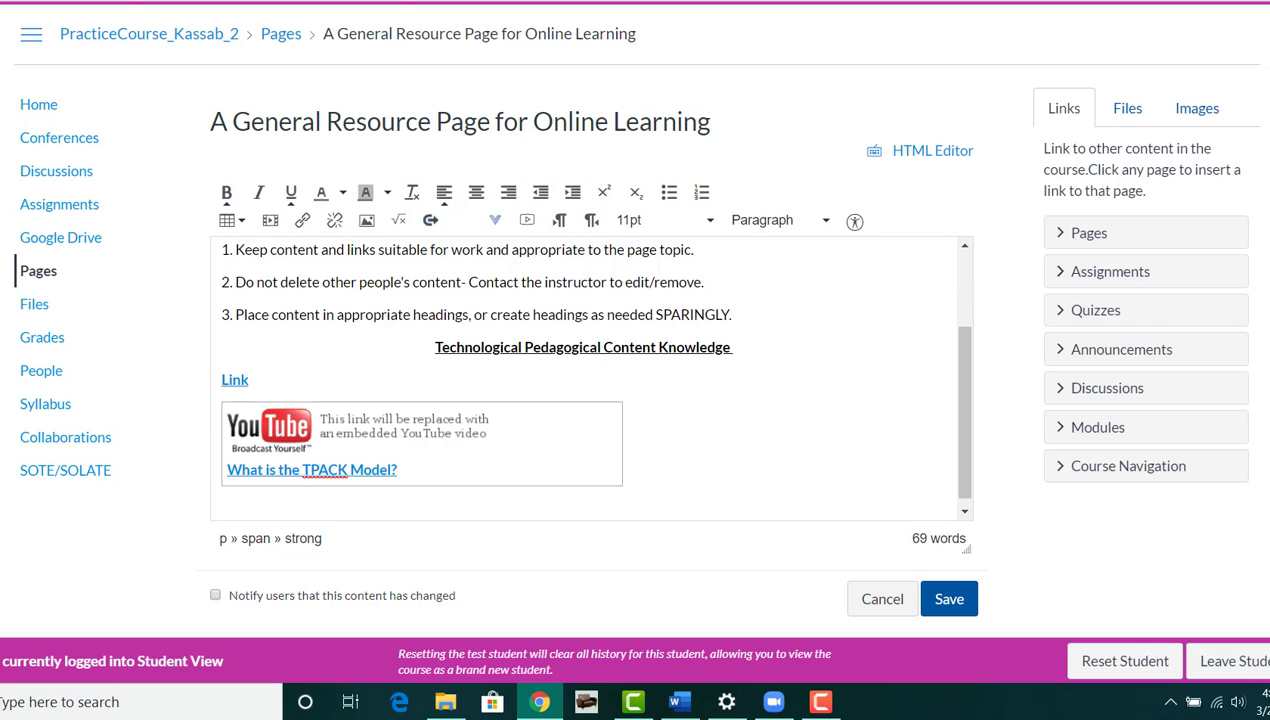
# Save the edited resource page with the option to notify users of changed content left off, and view the saved page.
pyautogui.scroll(-1, 632, 308)
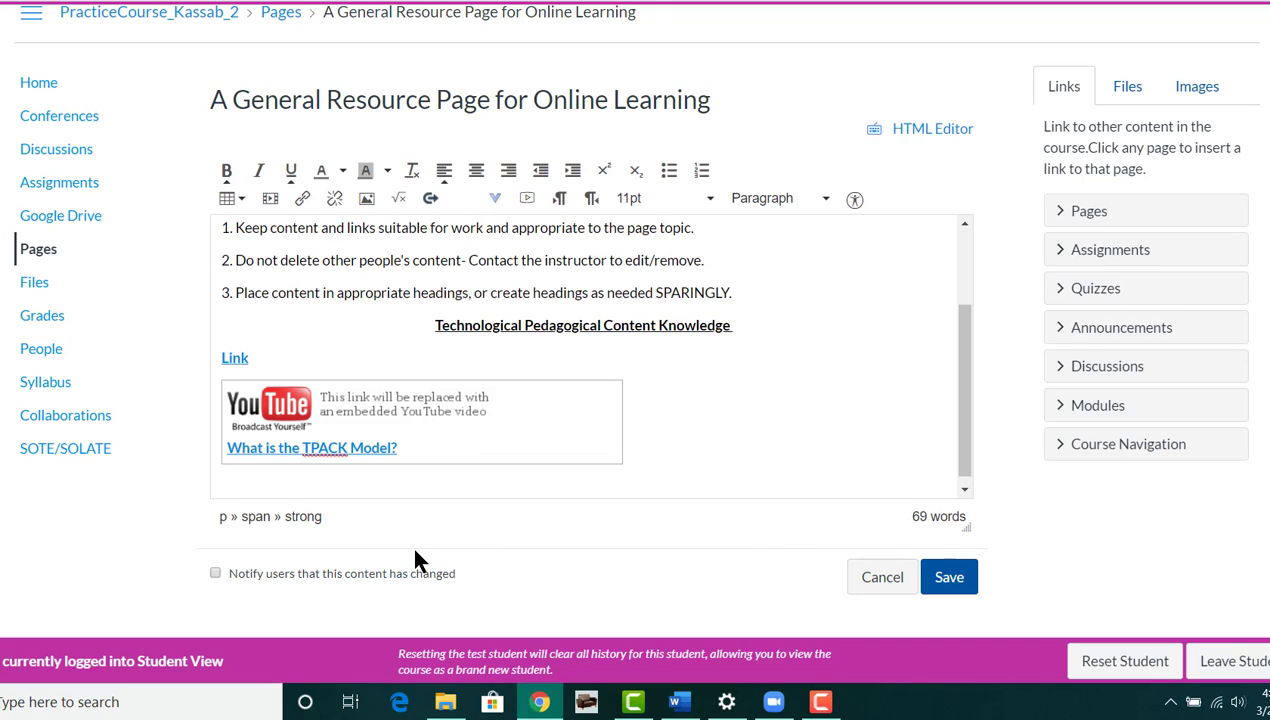
pyautogui.click(214, 574)
pyautogui.click(215, 575)
pyautogui.click(955, 586)
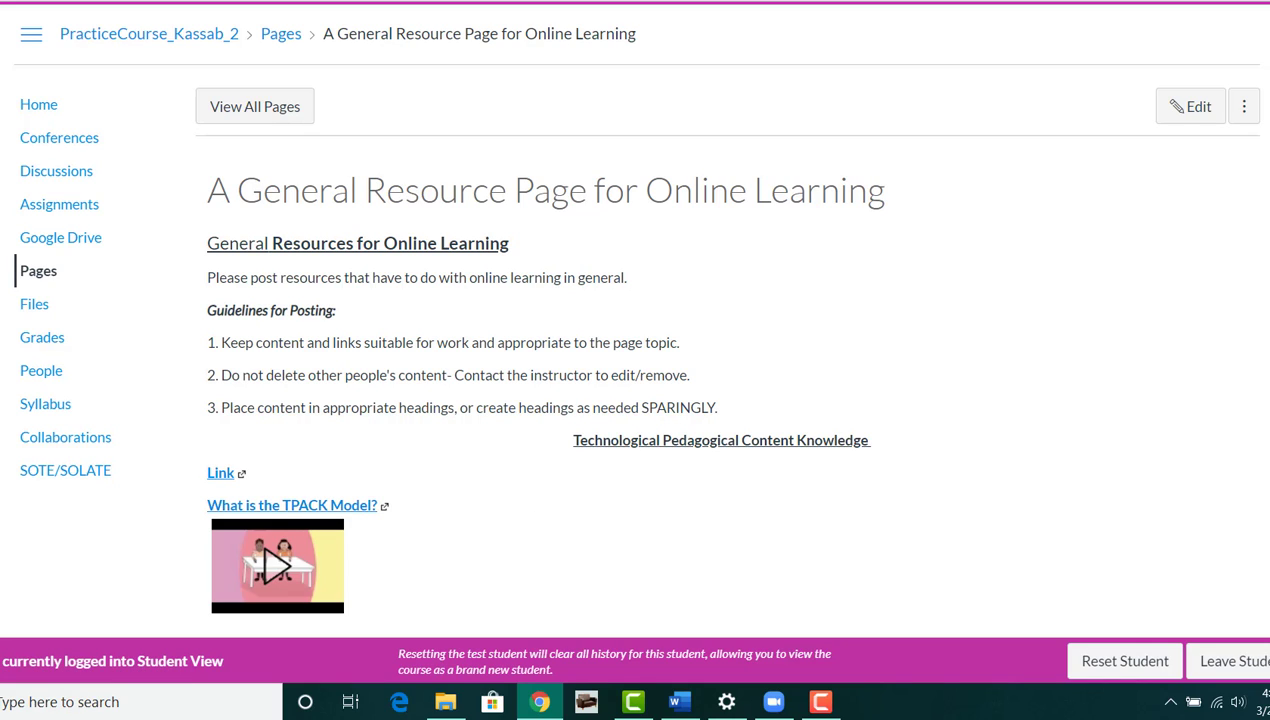
pyautogui.scroll(-1, 632, 311)
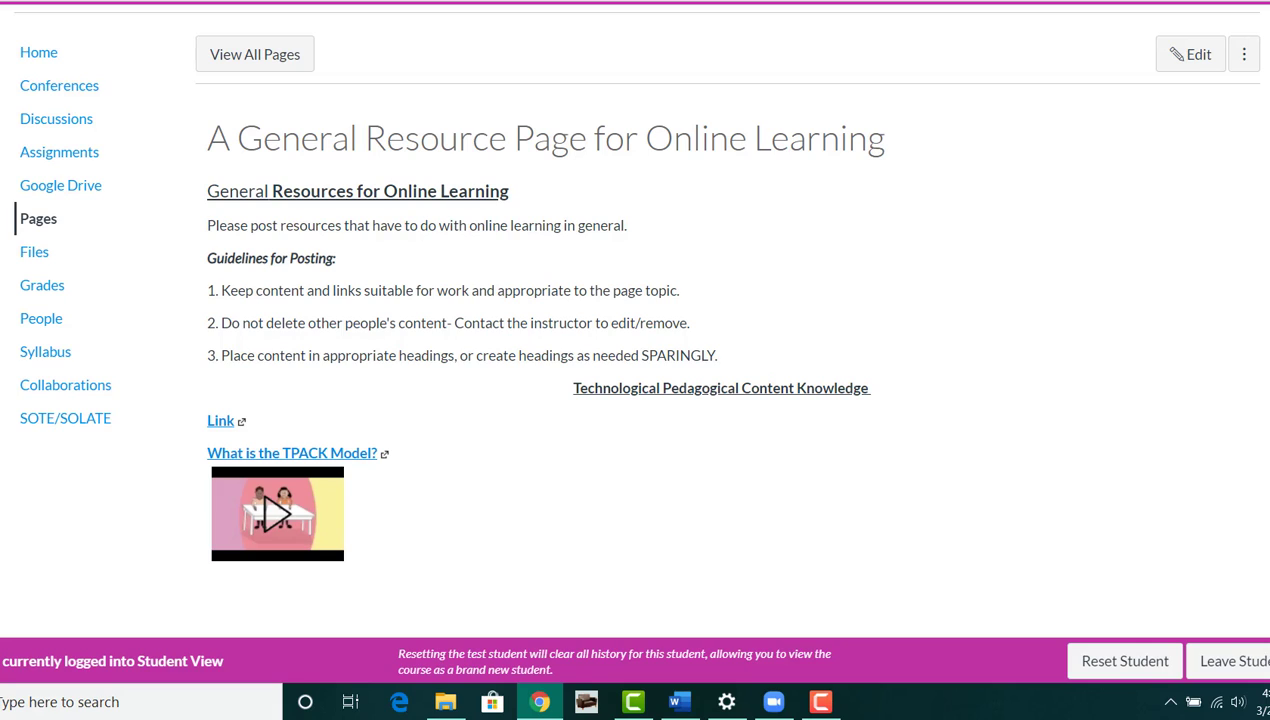